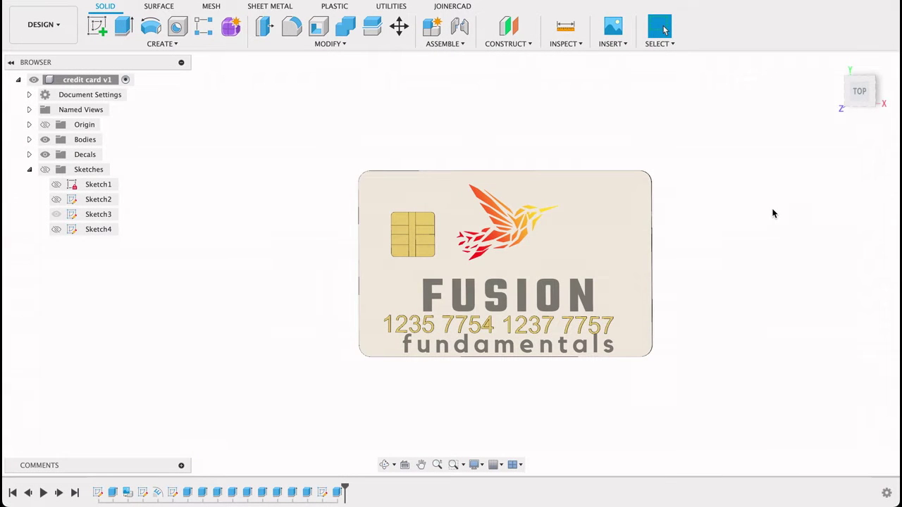
# Orbit the finished card to show its front and then its back
pyautogui.keyDown('shift'); pyautogui.moveTo(807, 198); pyautogui.dragTo(708, 197, button='middle'); pyautogui.keyUp('shift')
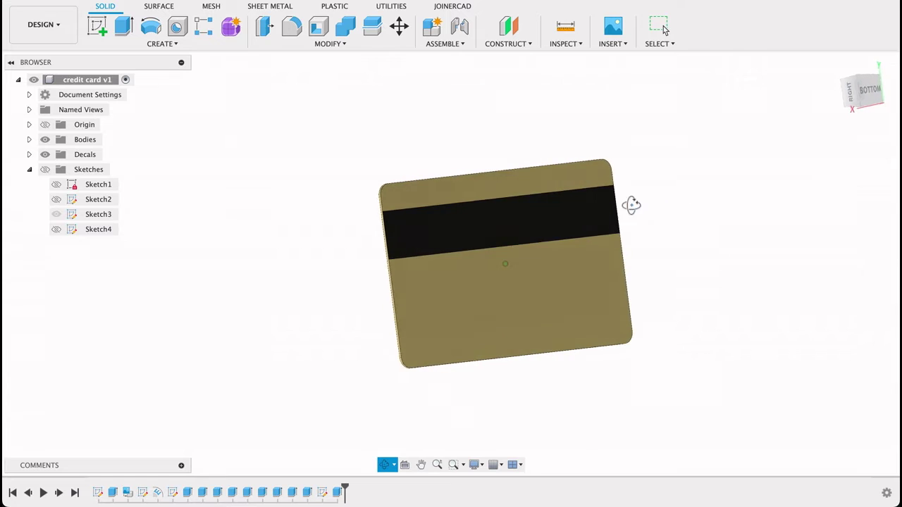
pyautogui.keyDown('shift'); pyautogui.moveTo(630, 205); pyautogui.dragTo(819, 209, button='middle'); pyautogui.keyUp('shift')
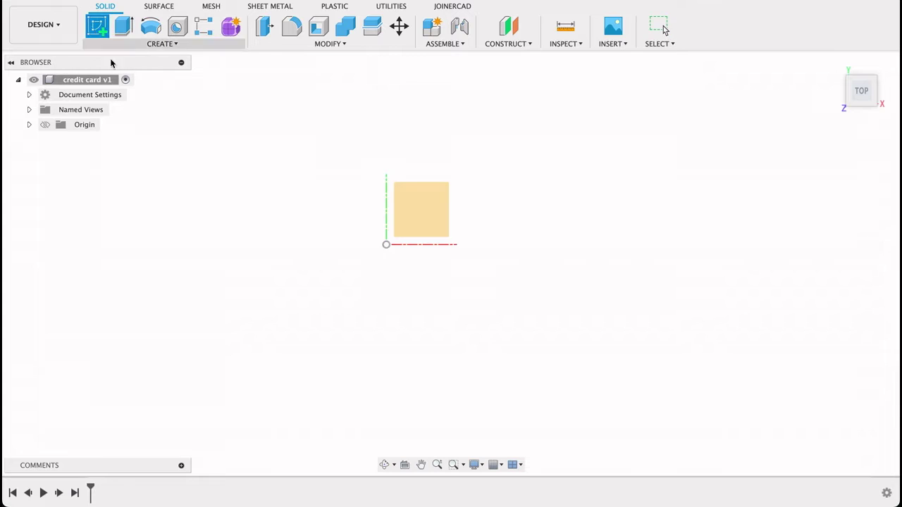
# On the XY plane, draw a 2-point rectangle from the origin, 54 mm tall and 85.6 mm wide
pyautogui.click(437, 209)
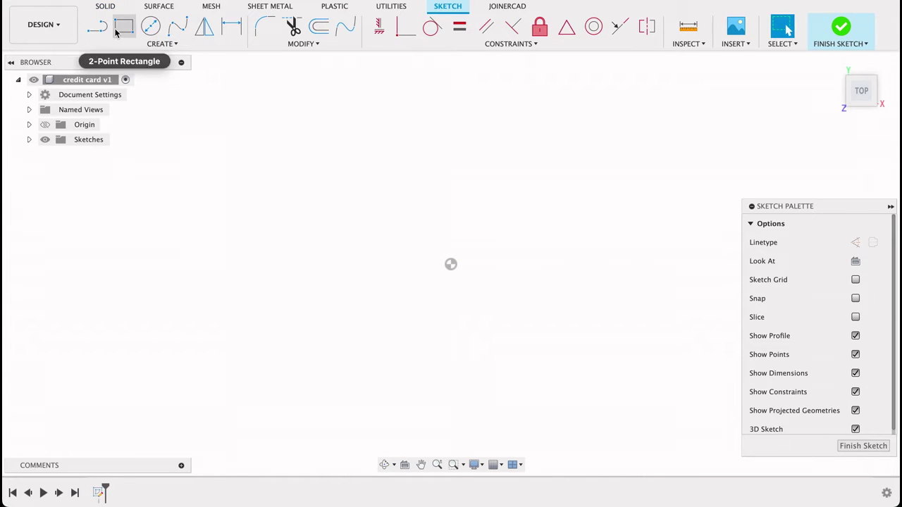
pyautogui.click(123, 26)
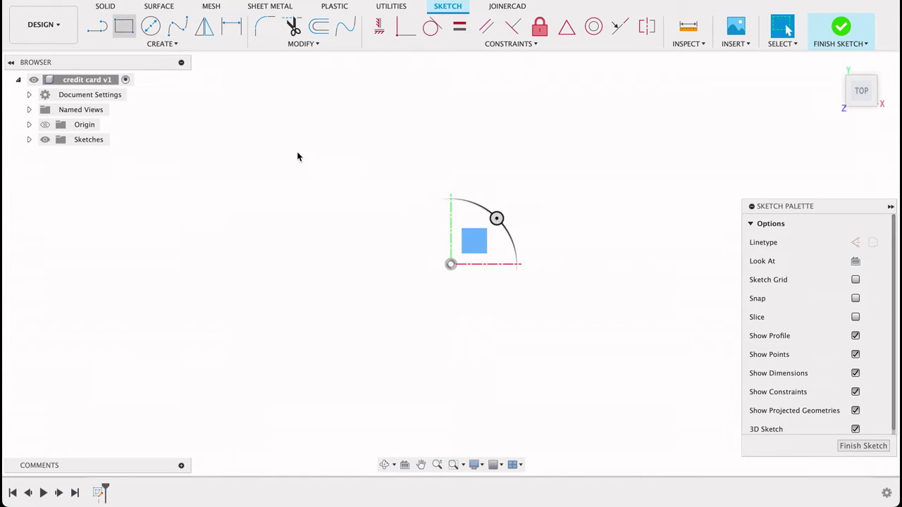
pyautogui.click(463, 260)
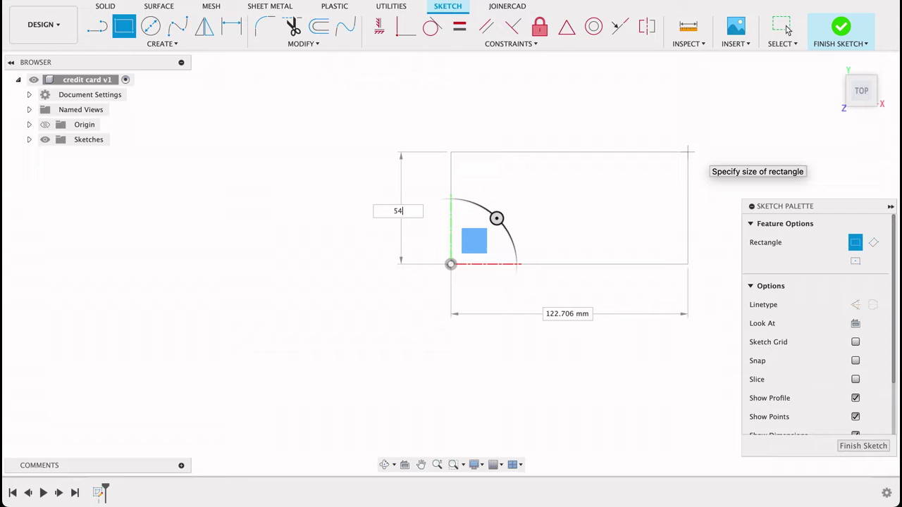
pyautogui.press('Tab')
pyautogui.write('8')
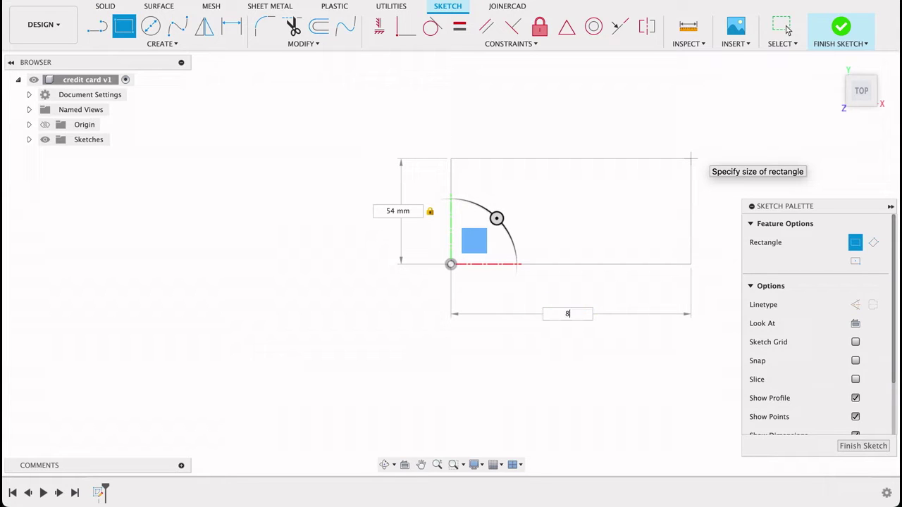
pyautogui.write('5,6')
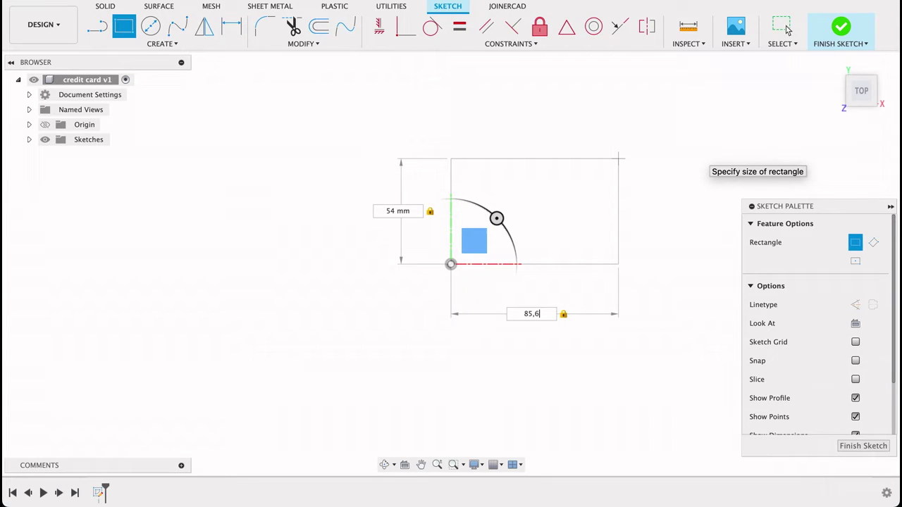
pyautogui.press('Return')
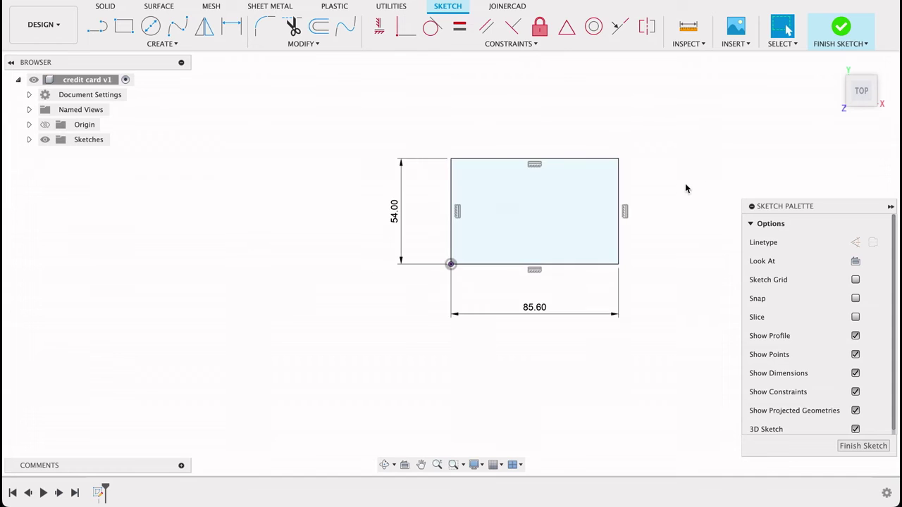
pyautogui.hscroll(5, 648, 204)
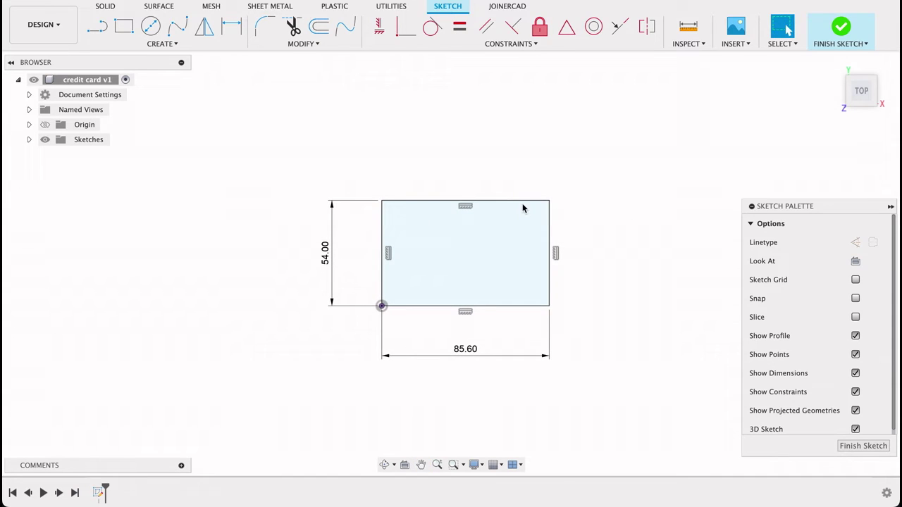
# Fillet the rectangle's top-left, top-right, bottom-right and bottom-left corners at 3 mm, then finish the sketch
pyautogui.click(264, 24)
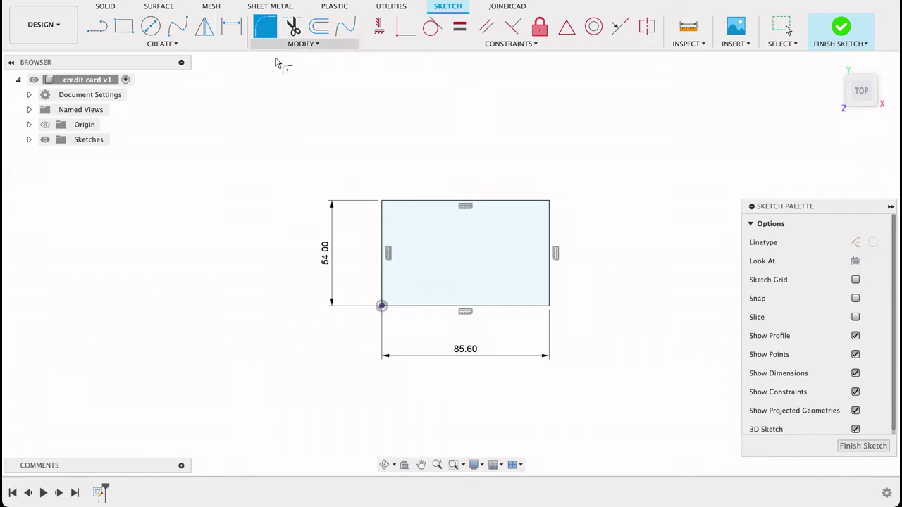
pyautogui.click(381, 203)
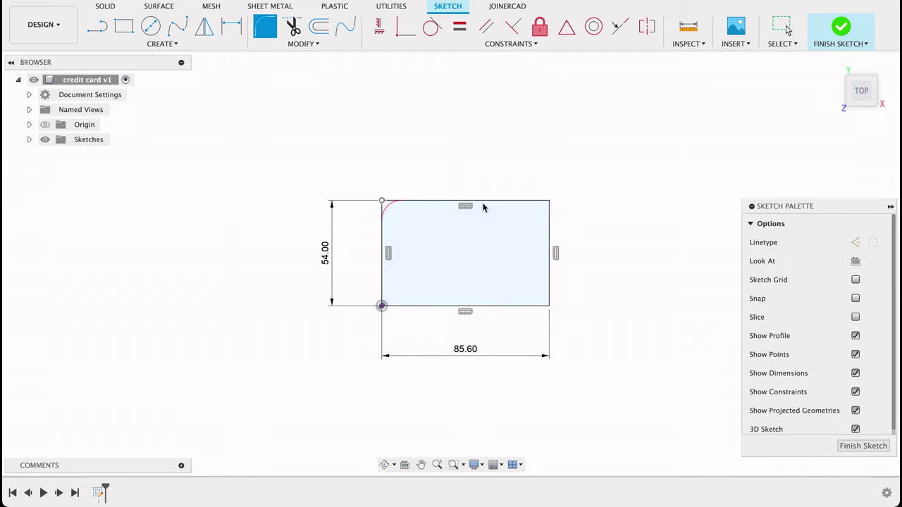
pyautogui.click(551, 204)
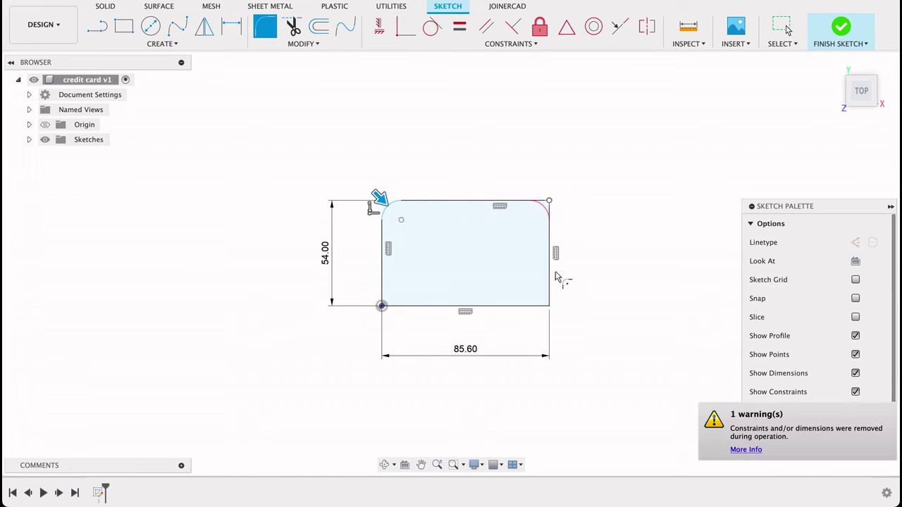
pyautogui.click(520, 310)
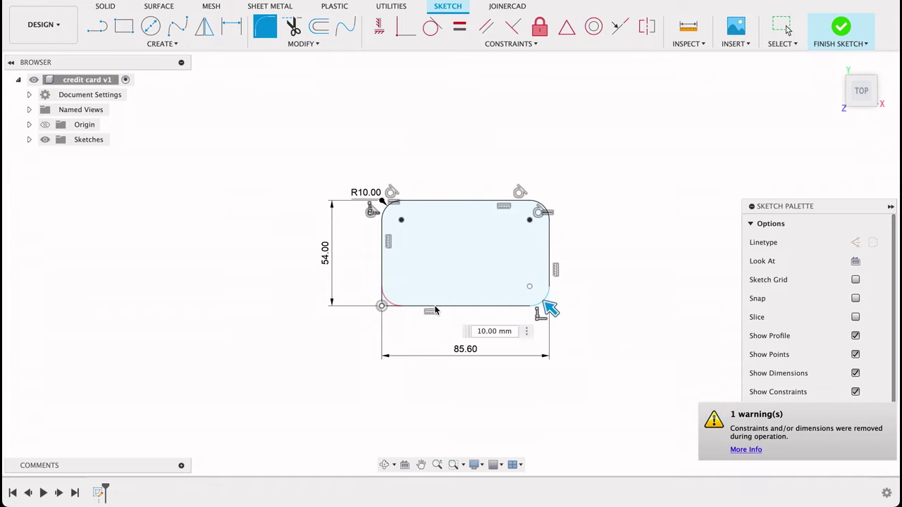
pyautogui.click(377, 306)
pyautogui.write('3')
pyautogui.press('Return')
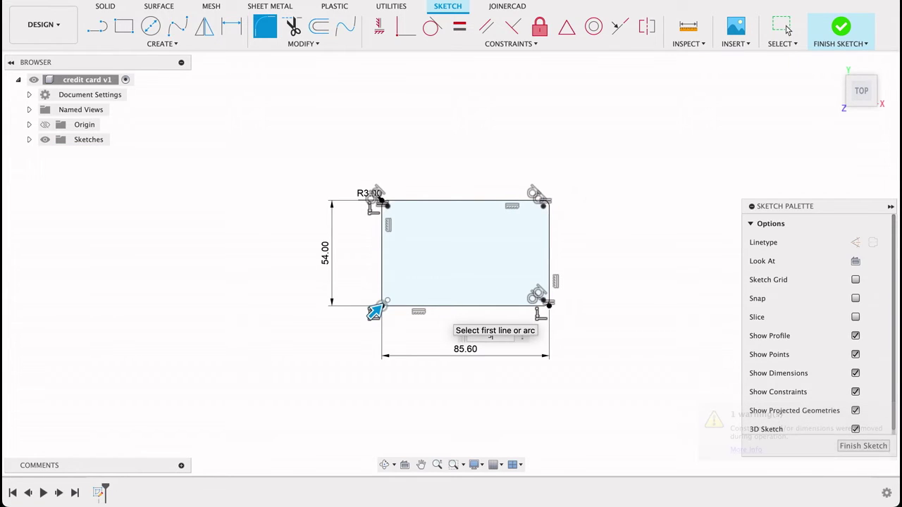
pyautogui.click(782, 28)
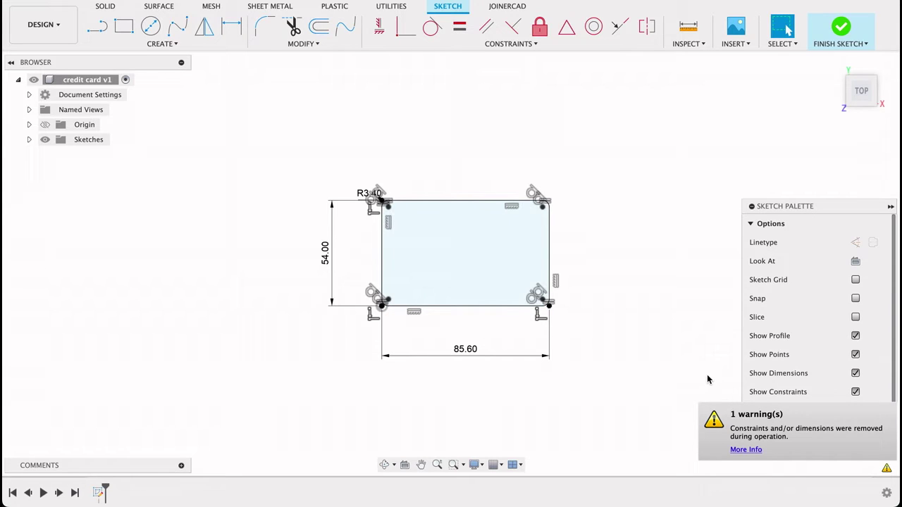
pyautogui.click(864, 447)
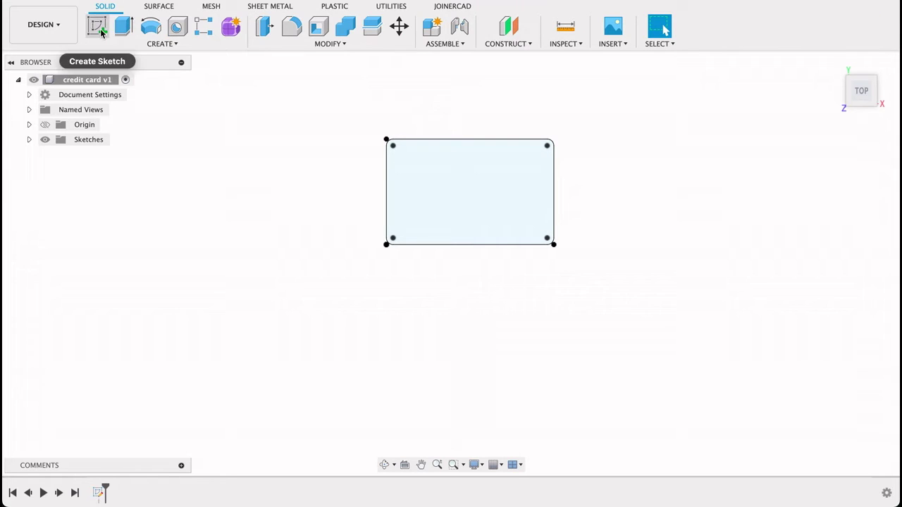
# Extrude the rounded card profile 0.76 mm into a solid and hide the sketches
pyautogui.click(123, 28)
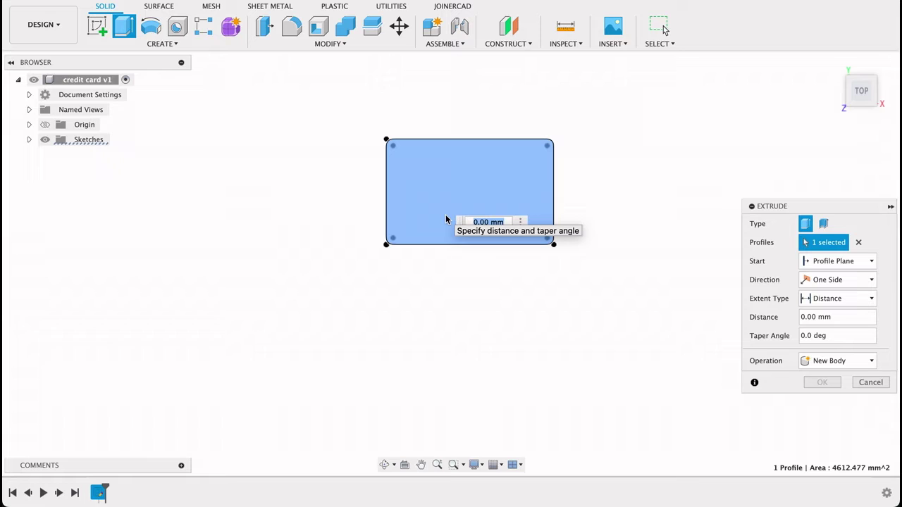
pyautogui.write('0.76')
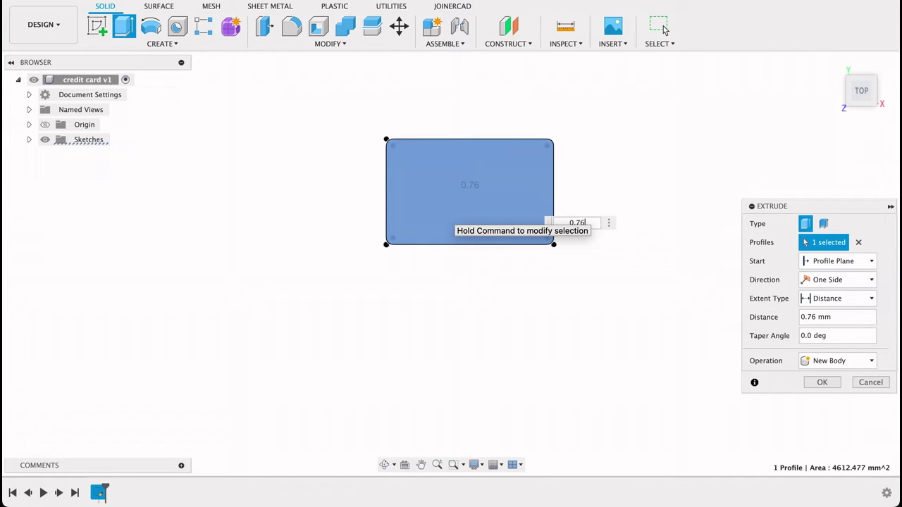
pyautogui.press('Return')
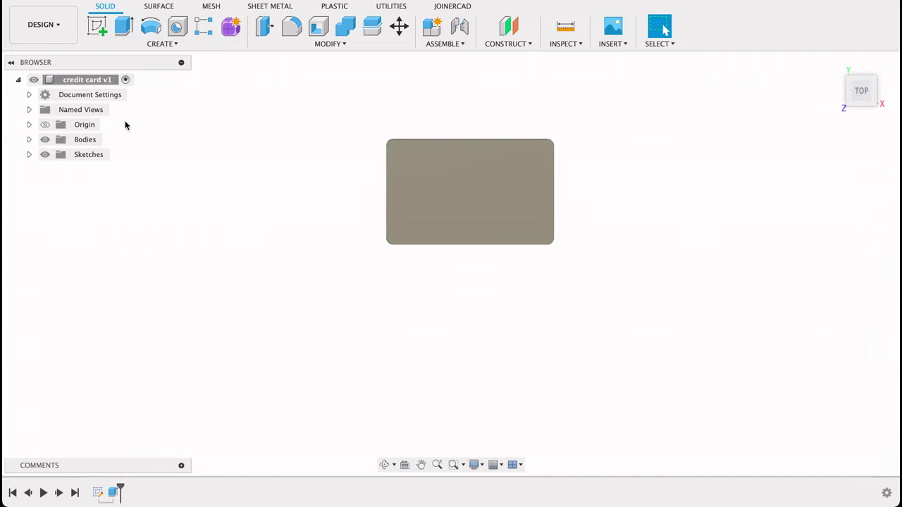
pyautogui.click(46, 154)
pyautogui.moveTo(620, 231)
pyautogui.keyDown('shift'); pyautogui.mouseDown(button='middle')
pyautogui.moveTo(507, 235)
pyautogui.moveTo(616, 236)
pyautogui.mouseUp(button='middle'); pyautogui.keyUp('shift')
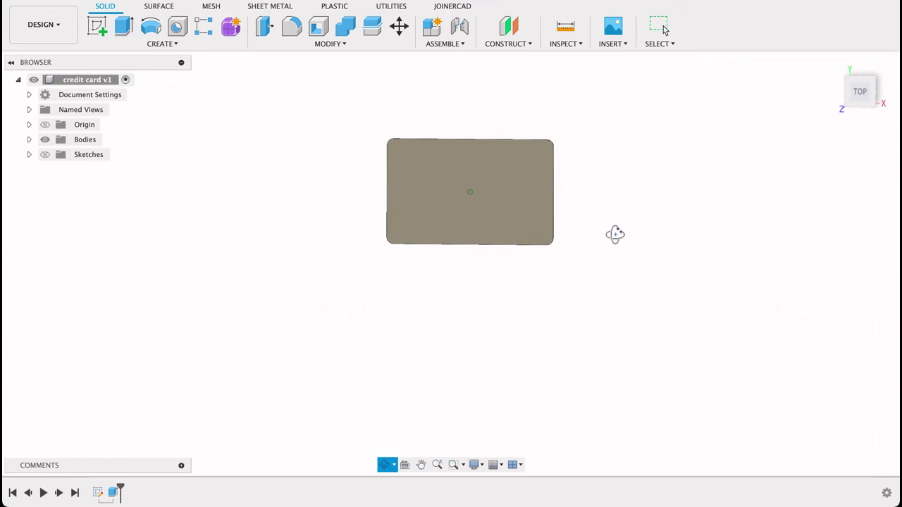
pyautogui.moveTo(624, 131); pyautogui.dragTo(620, 168, button='middle')
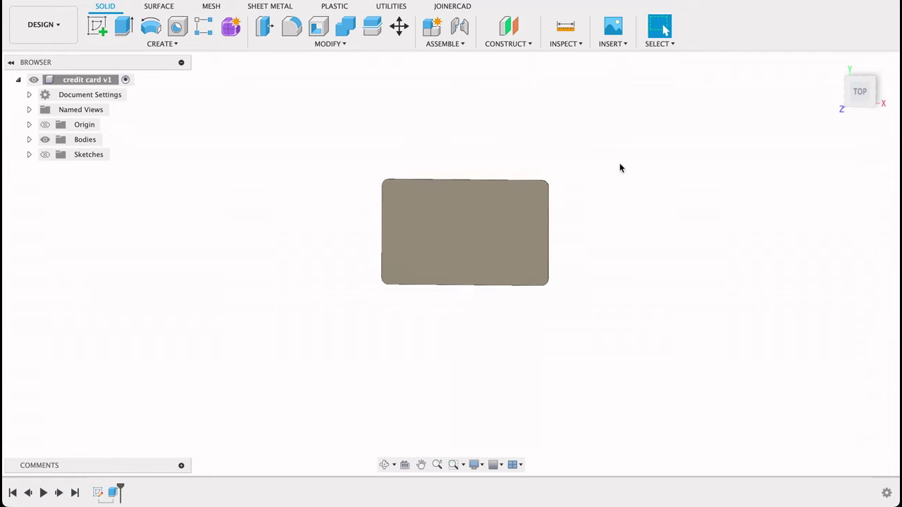
# Start a decal using the fusion fundamentals.png image from the computer
pyautogui.click(610, 49)
pyautogui.click(626, 76)
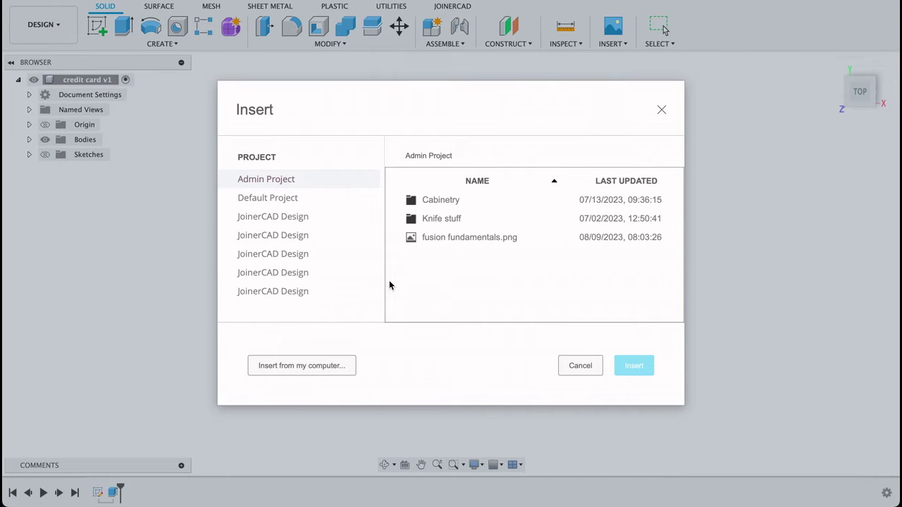
pyautogui.click(319, 367)
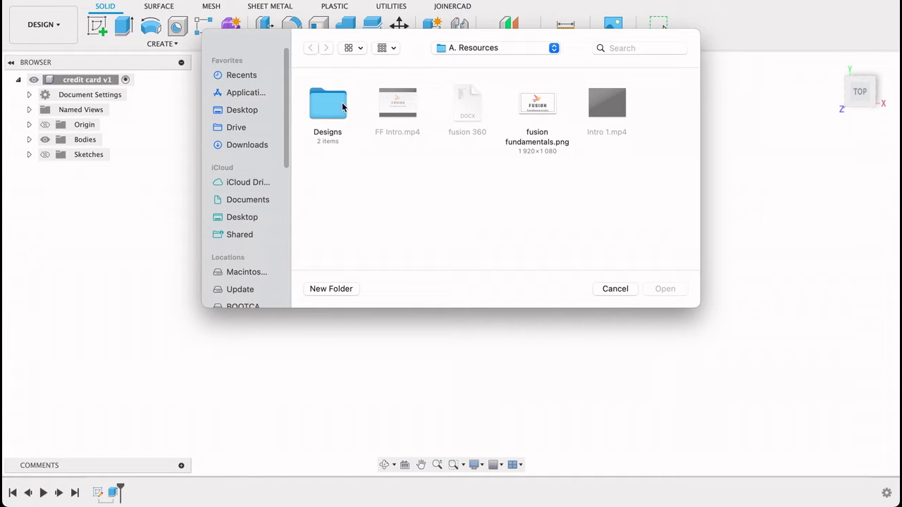
pyautogui.doubleClick(547, 103)
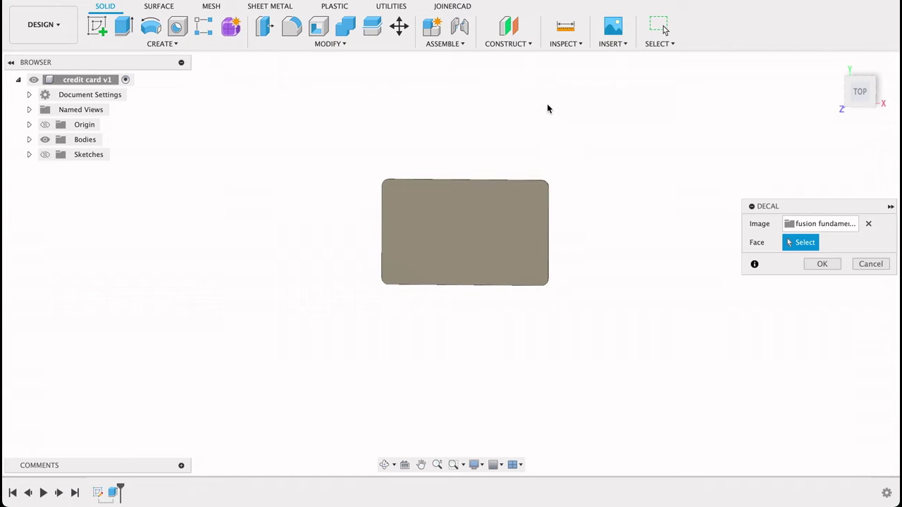
# Place the decal on the card's front face, enlarging it and shifting it left
pyautogui.click(491, 242)
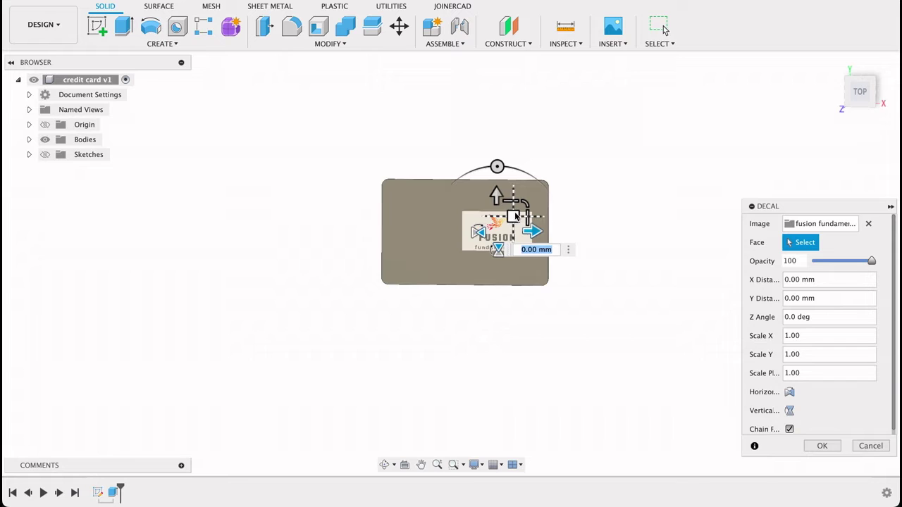
pyautogui.moveTo(513, 213); pyautogui.dragTo(544, 184)
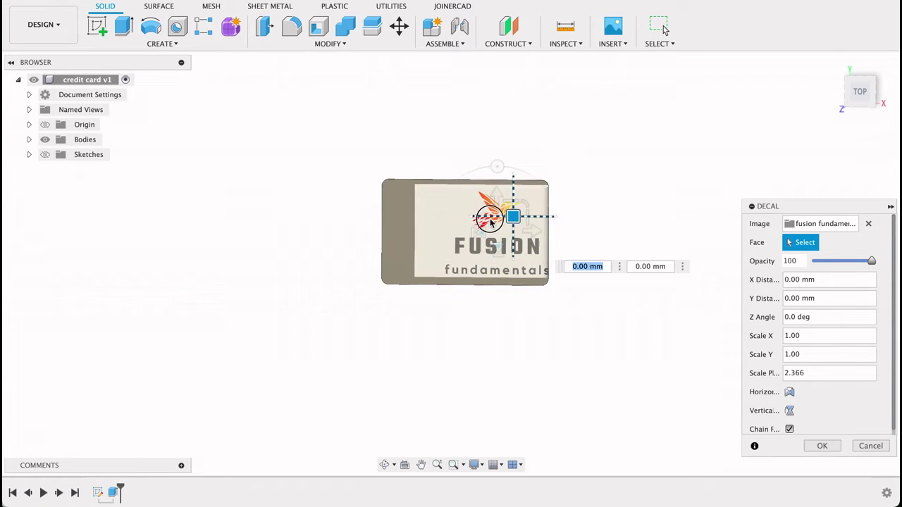
pyautogui.moveTo(513, 215); pyautogui.dragTo(484, 218)
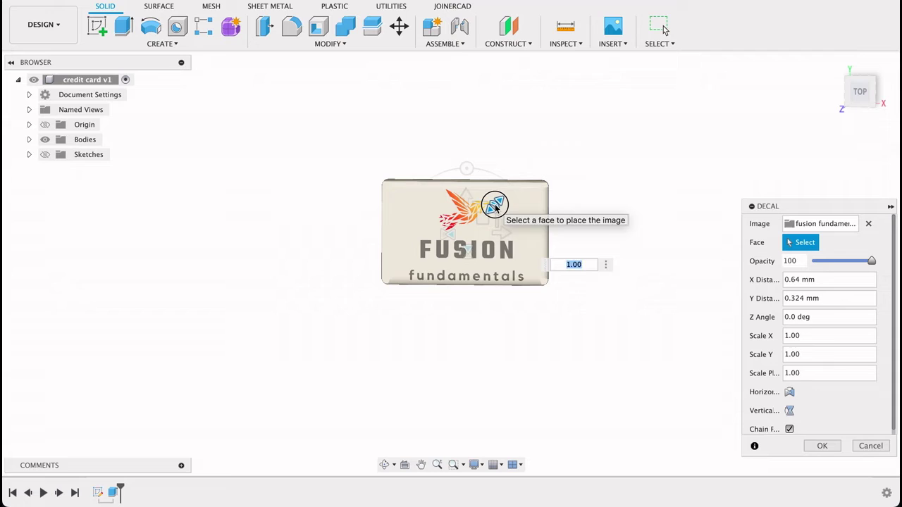
# Set the decal's XY scale to 1.068, then reduce it to 1.048
pyautogui.write('1.068')
pyautogui.press('Return')
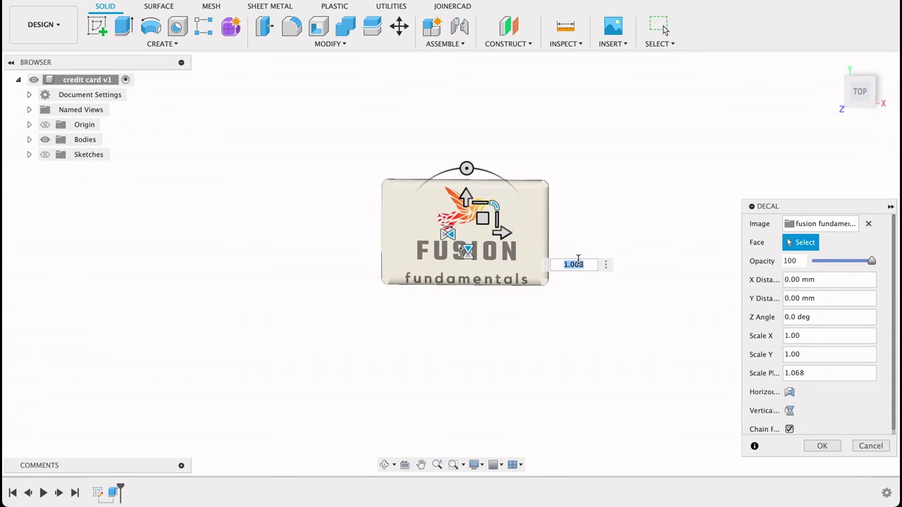
pyautogui.click(584, 265)
pyautogui.press('Return')
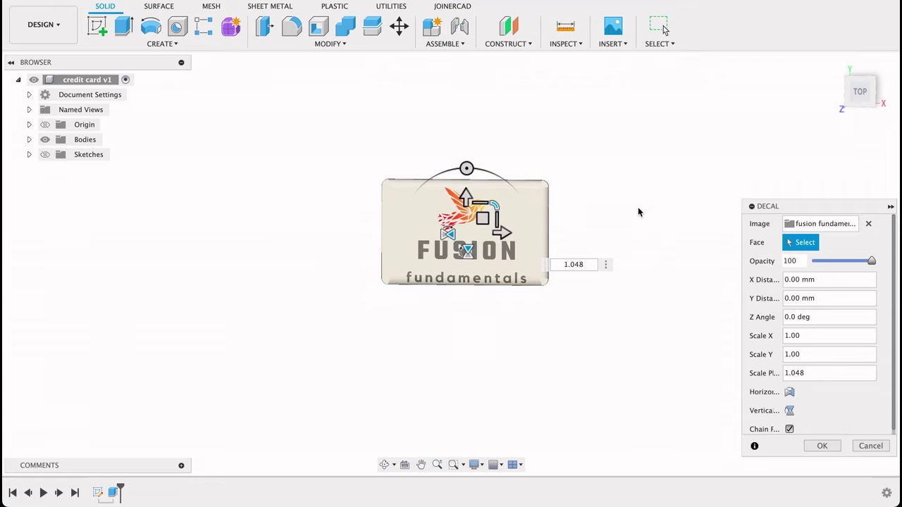
pyautogui.moveTo(640, 203)
pyautogui.keyDown('shift'); pyautogui.mouseDown(button='middle')
pyautogui.moveTo(467, 231)
pyautogui.moveTo(631, 201)
pyautogui.mouseUp(button='middle'); pyautogui.keyUp('shift')
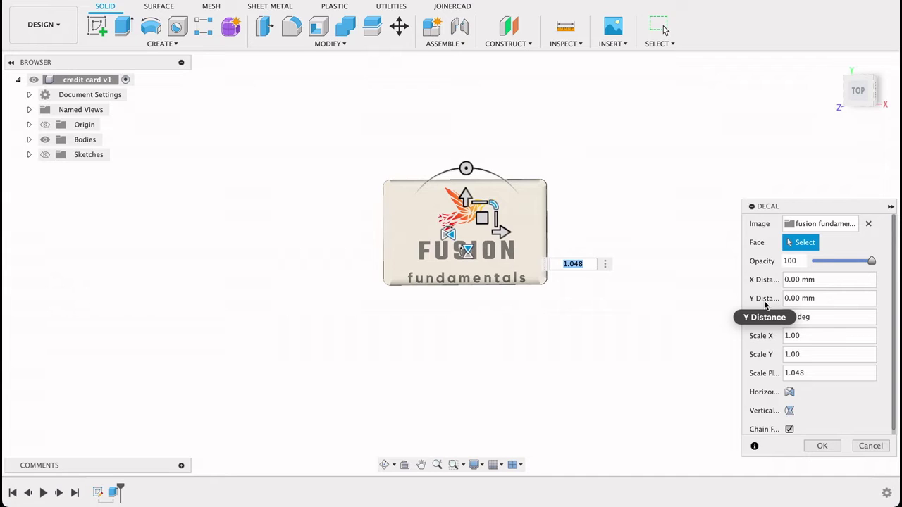
# Turn off Chain Faces so the decal stays on the front face, check both sides, and apply it
pyautogui.scroll(-1, 788, 398)
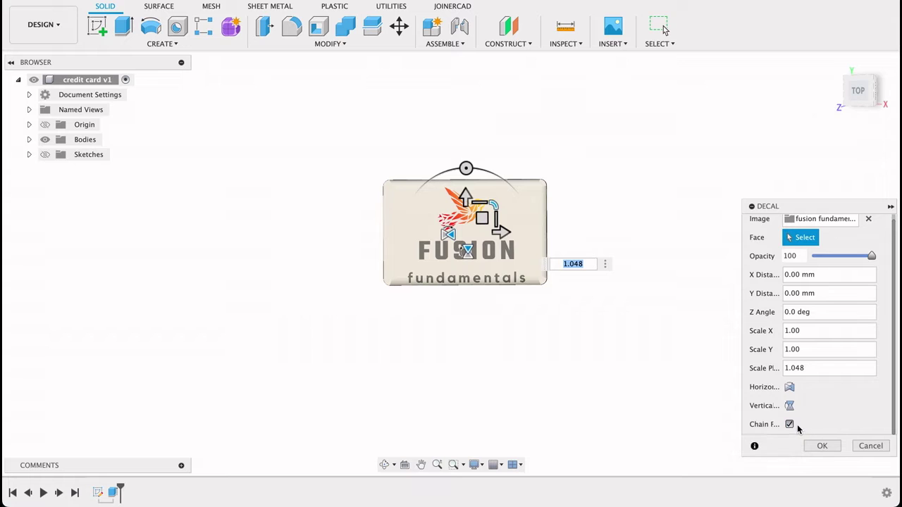
pyautogui.click(789, 425)
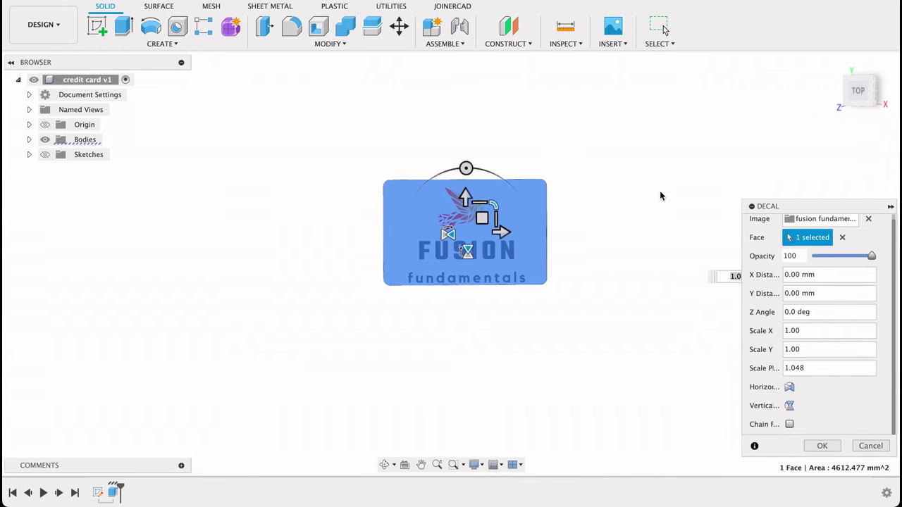
pyautogui.keyDown('shift'); pyautogui.moveTo(660, 196); pyautogui.dragTo(493, 208, button='middle'); pyautogui.keyUp('shift')
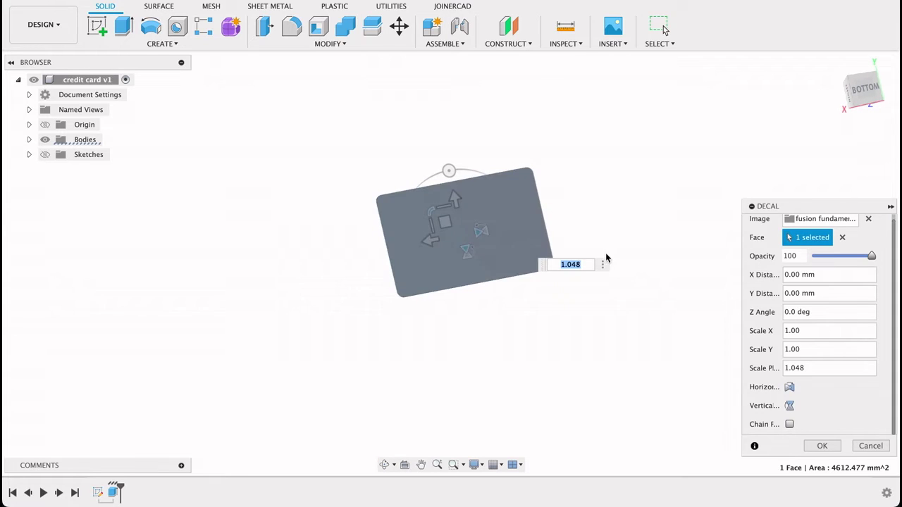
pyautogui.keyDown('shift'); pyautogui.moveTo(655, 201); pyautogui.dragTo(772, 314, button='middle'); pyautogui.keyUp('shift')
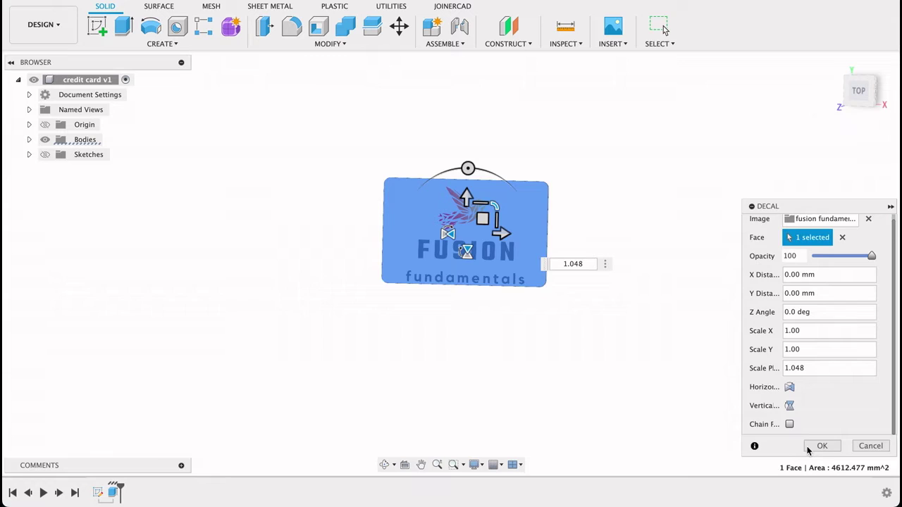
pyautogui.click(817, 445)
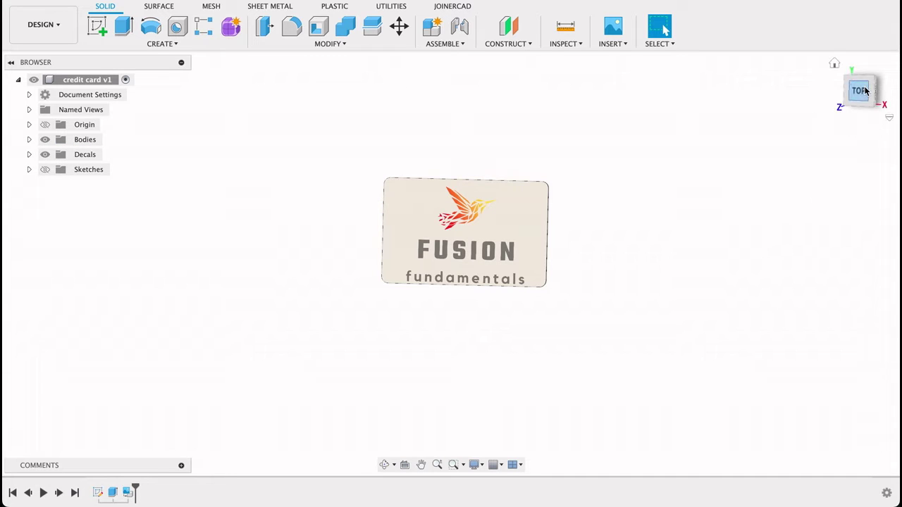
# Switch to the top view and start a new sketch on the card's front face
pyautogui.click(858, 90)
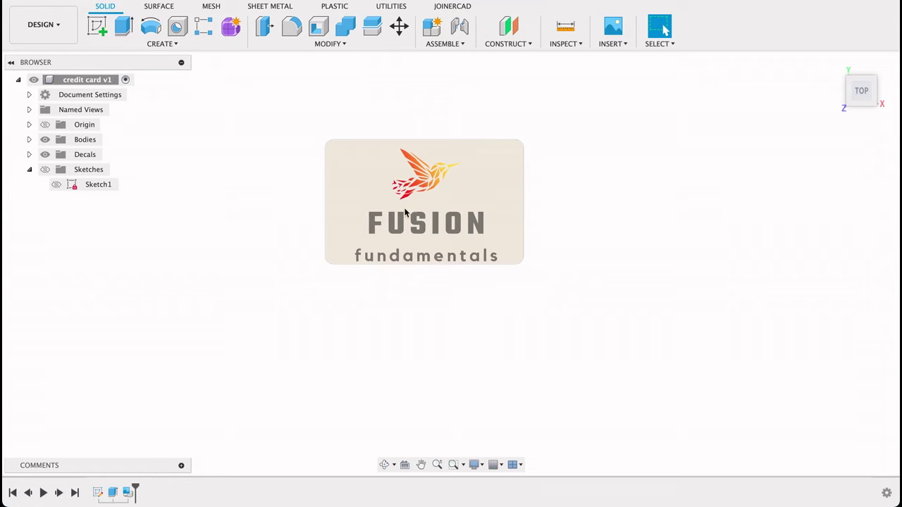
pyautogui.click(142, 46)
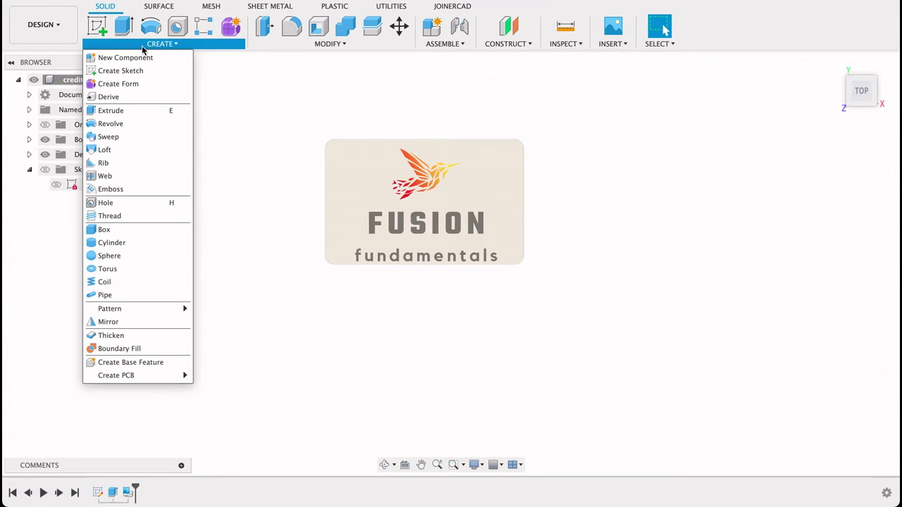
pyautogui.click(91, 27)
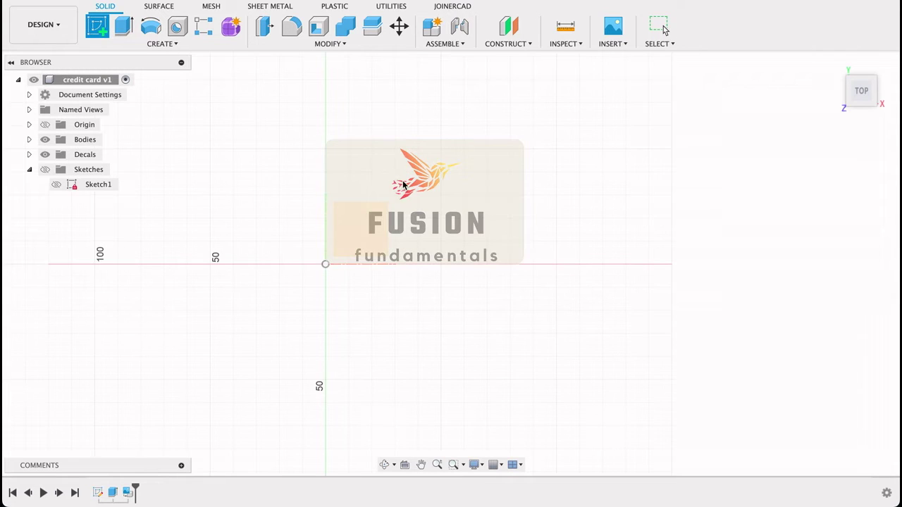
pyautogui.click(372, 197)
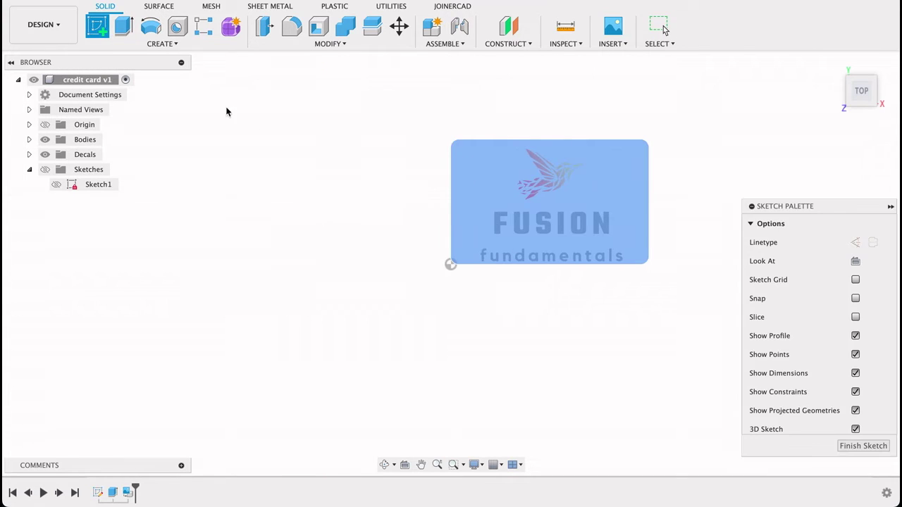
pyautogui.click(166, 45)
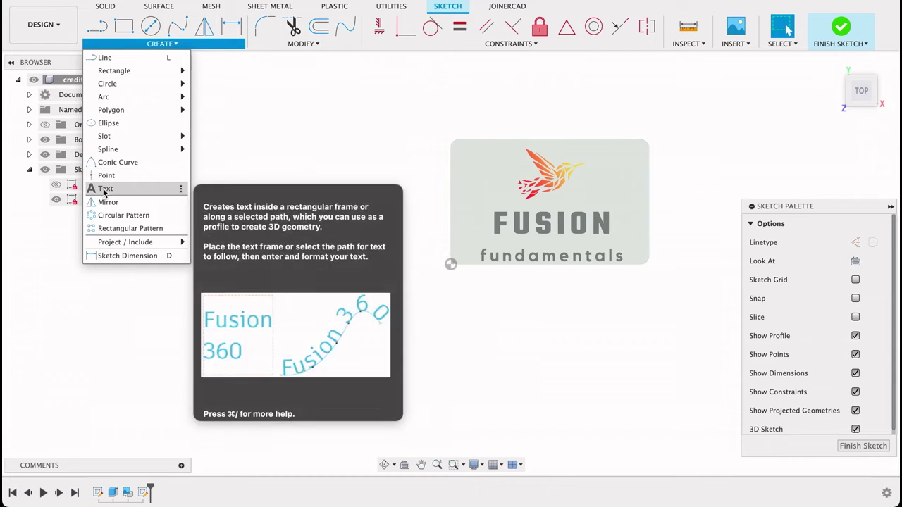
# Add sketch text of a sample 16-digit card number across the card, removing a stray digit
pyautogui.click(104, 188)
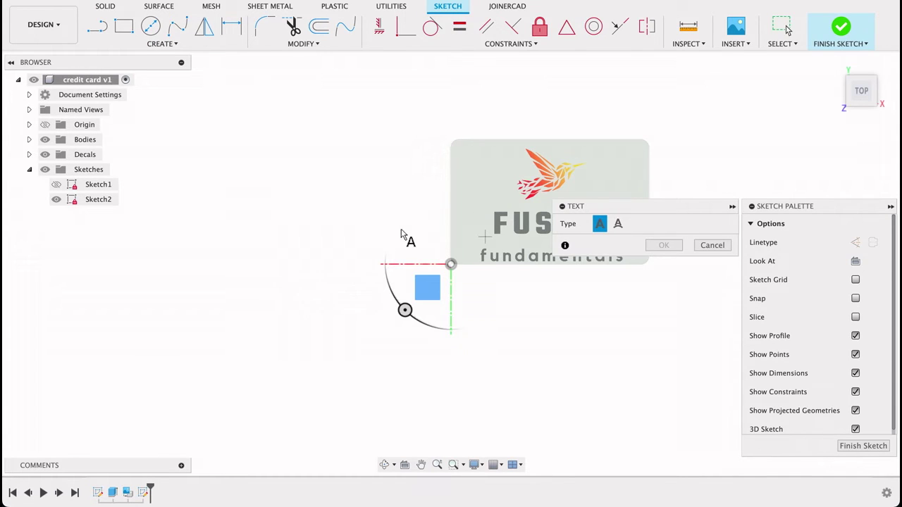
pyautogui.hscroll(3, 392, 227)
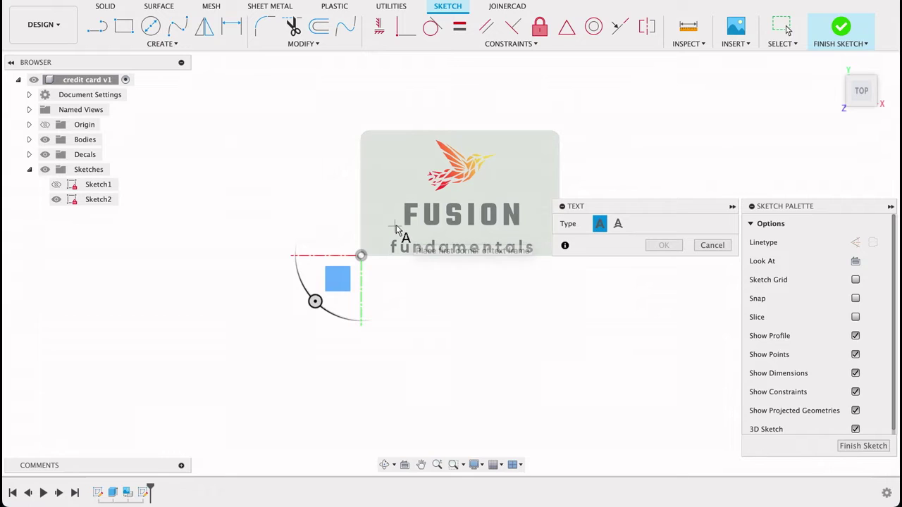
pyautogui.hscroll(-2, 466, 240)
pyautogui.scroll(-2, 466, 239)
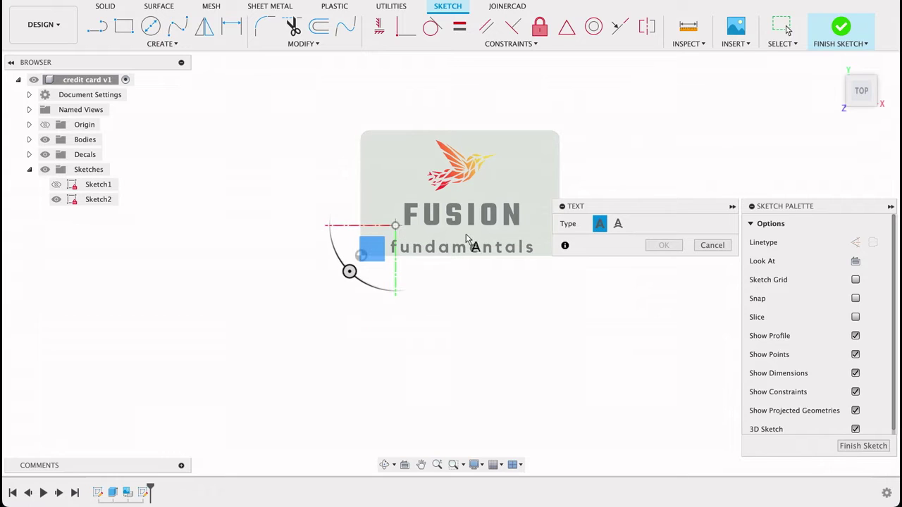
pyautogui.click(532, 243)
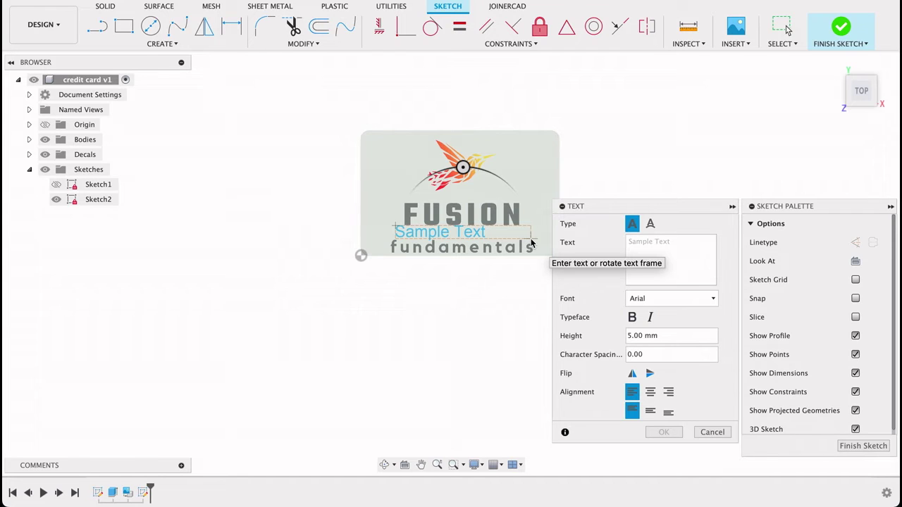
pyautogui.write('1235')
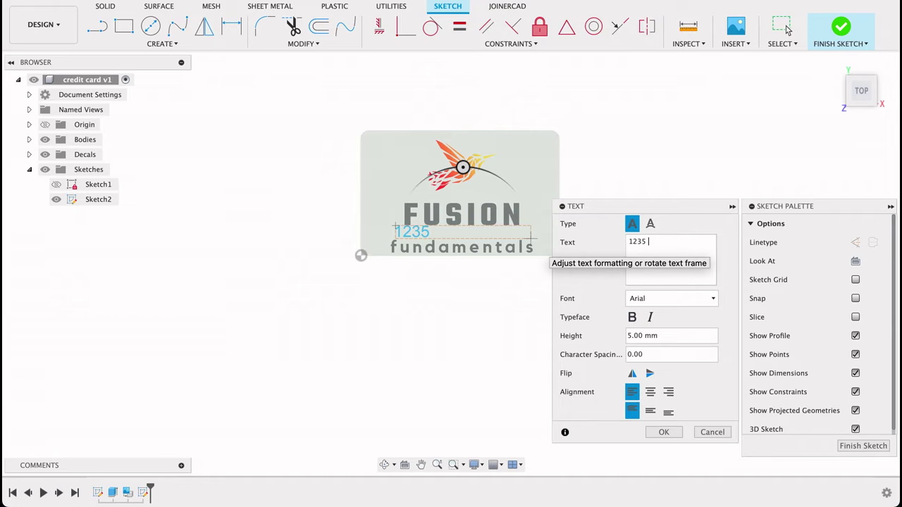
pyautogui.write(' 7754')
pyautogui.write('12357')
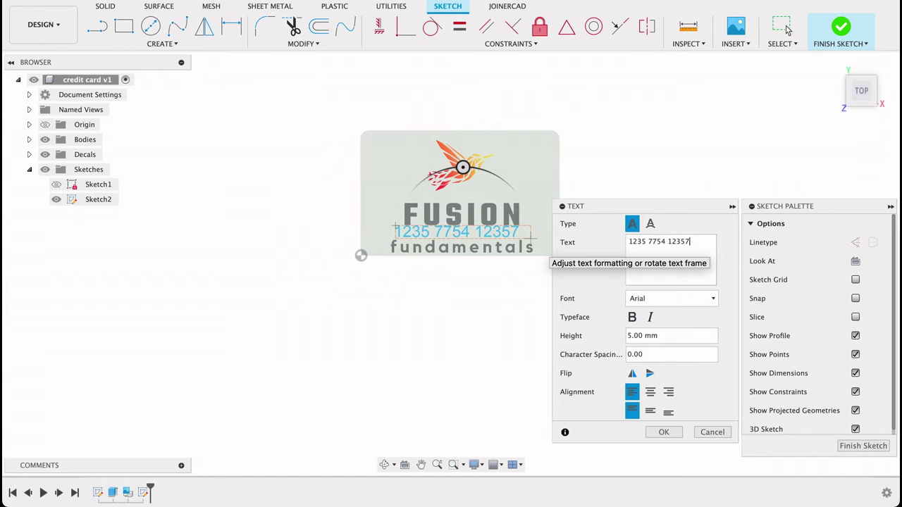
pyautogui.write(' 7757')
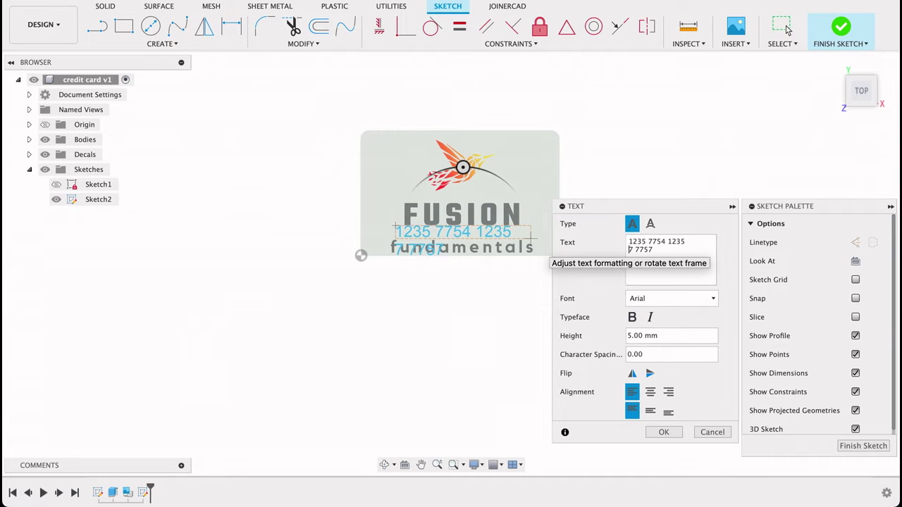
pyautogui.press('BackSpace')
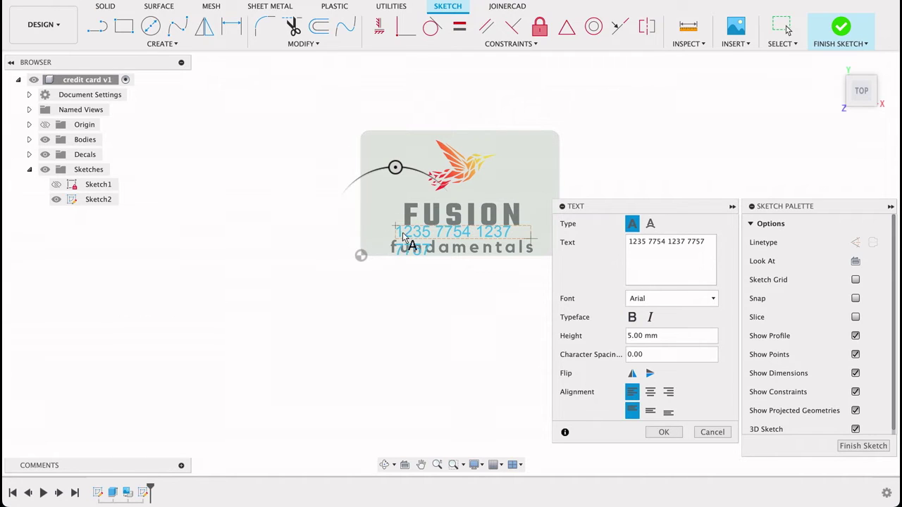
pyautogui.moveTo(396, 240); pyautogui.dragTo(384, 241)
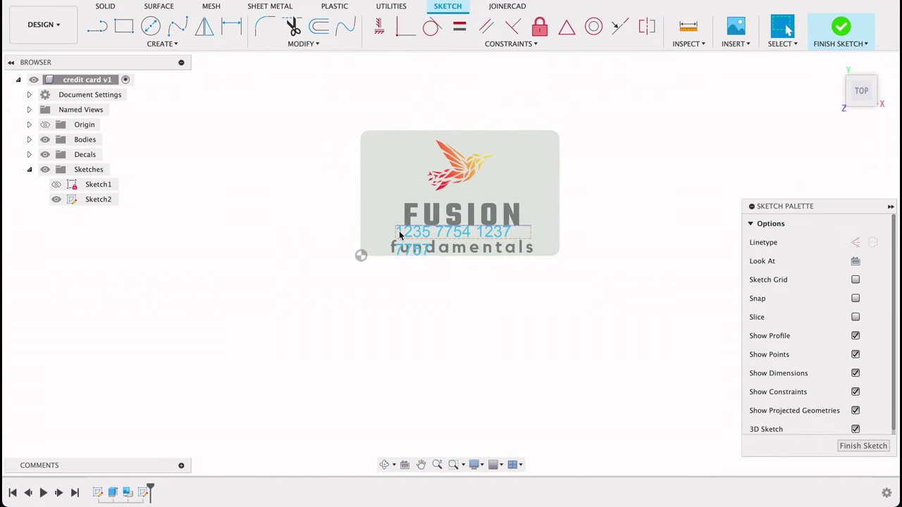
# Reposition the text frame: shift it left, stretch it right, constrain its endpoints horizontal, raise it slightly
pyautogui.moveTo(379, 238); pyautogui.dragTo(372, 234)
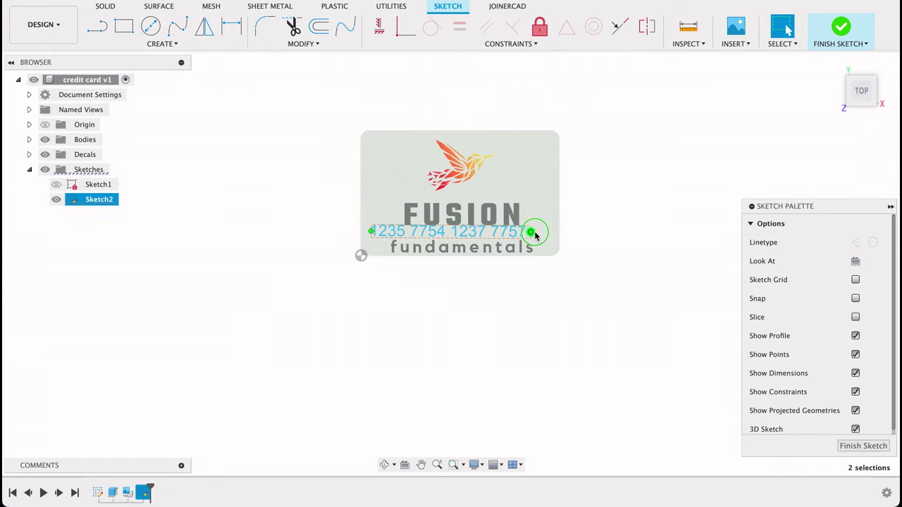
pyautogui.moveTo(547, 234); pyautogui.dragTo(551, 233)
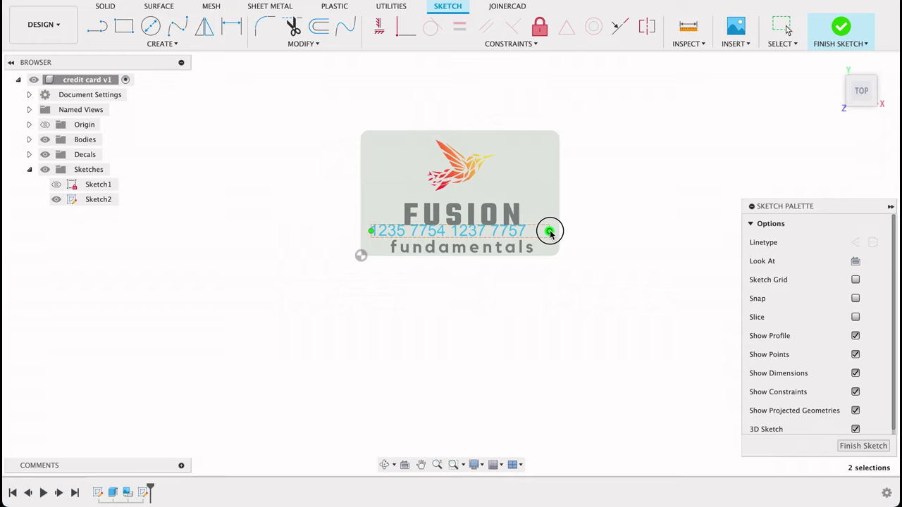
pyautogui.click(378, 31)
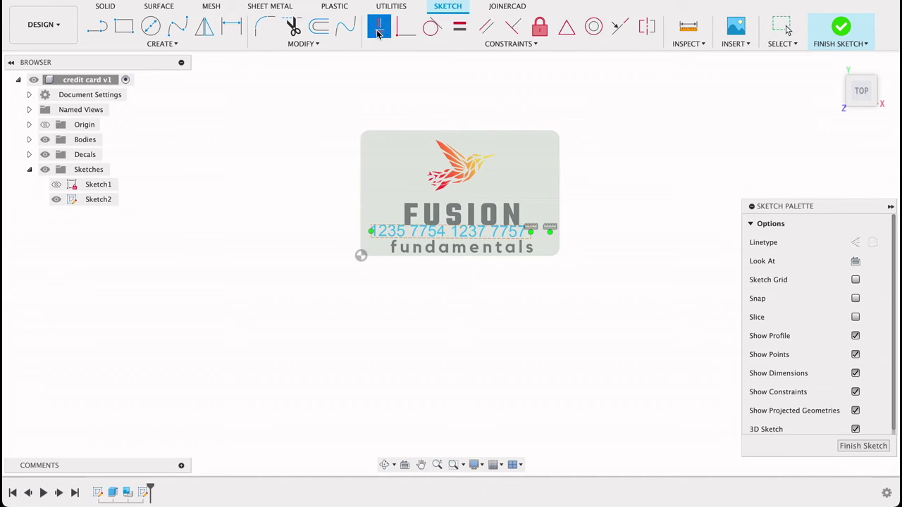
pyautogui.click(452, 239)
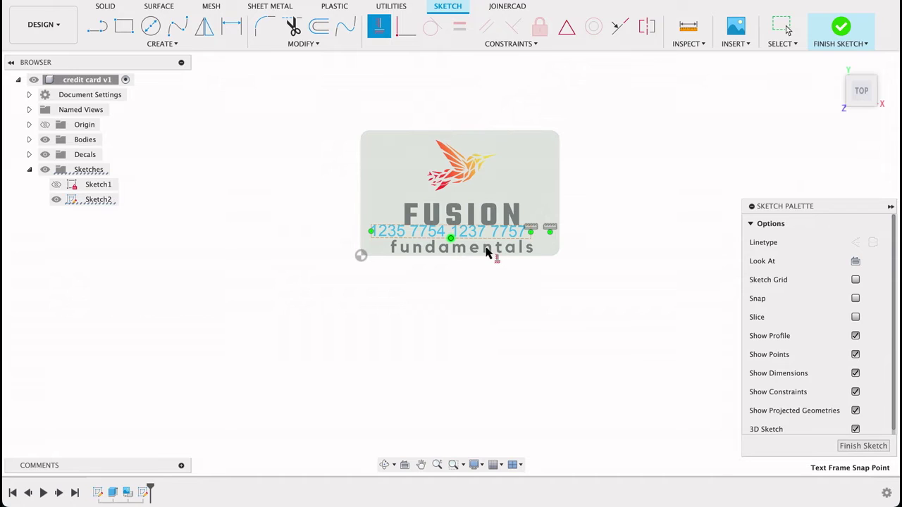
pyautogui.scroll(3, 416, 241)
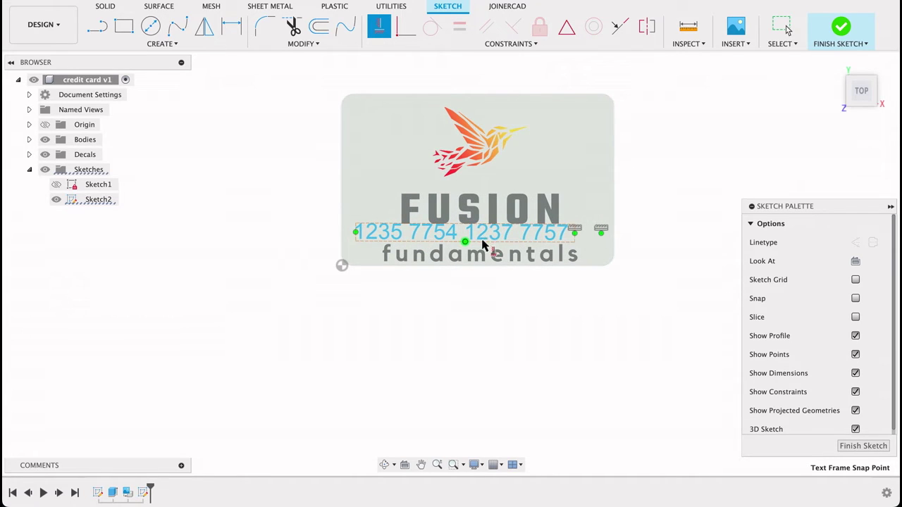
pyautogui.press('Escape')
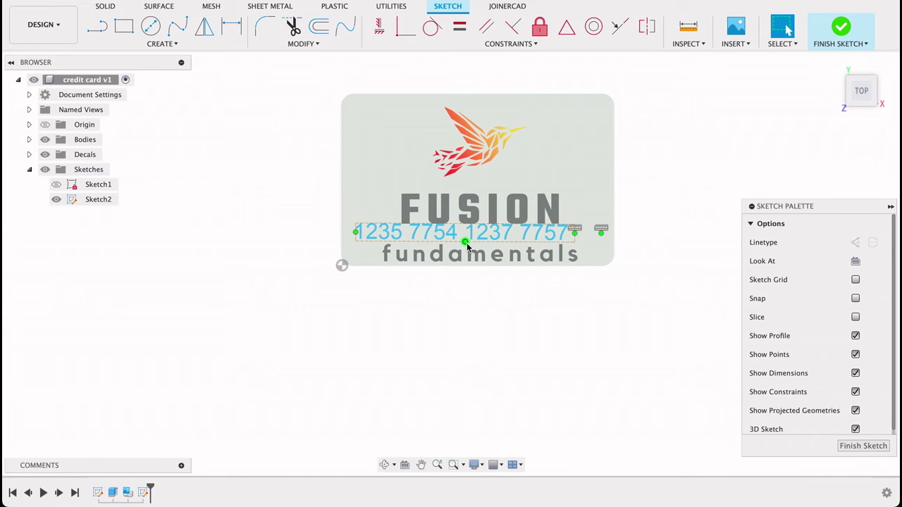
pyautogui.moveTo(478, 246)
pyautogui.mouseDown()
pyautogui.moveTo(489, 248)
pyautogui.moveTo(487, 237)
pyautogui.mouseUp()
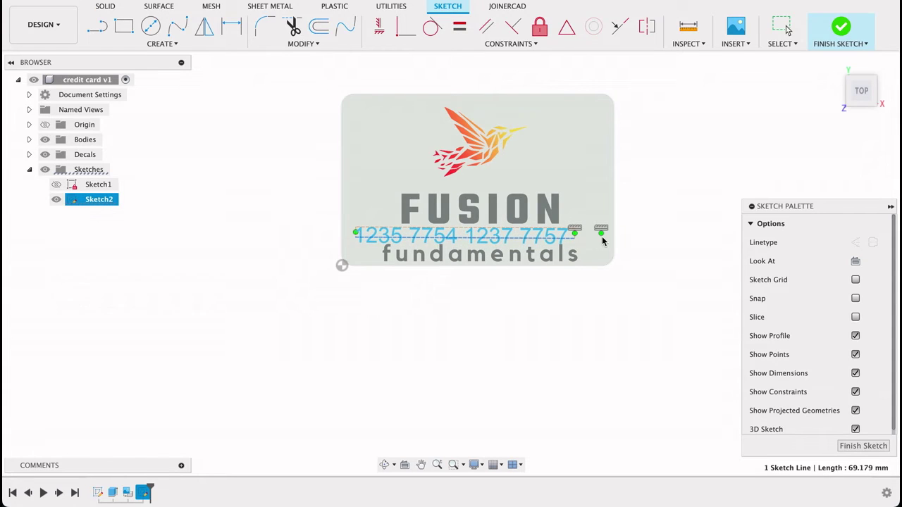
# Nudge the number line's right and left end points to shift the card number slightly right
pyautogui.click(579, 235)
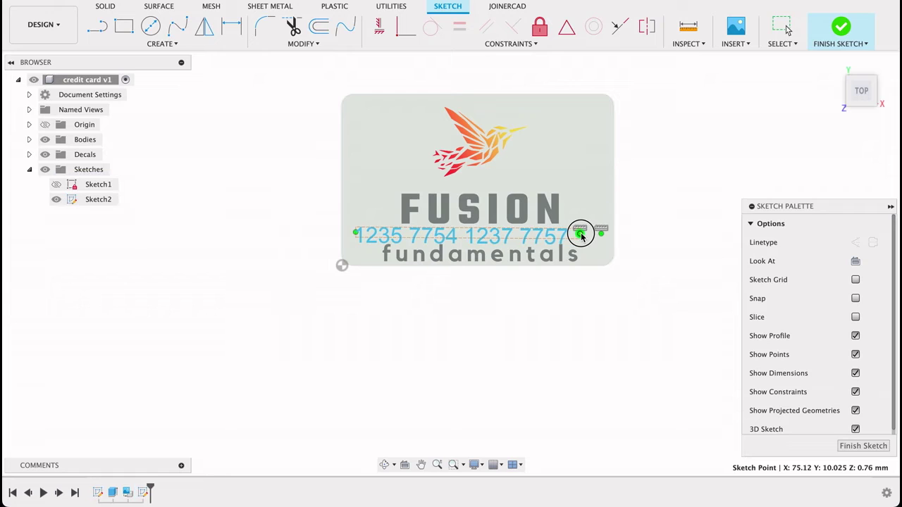
pyautogui.moveTo(582, 236); pyautogui.dragTo(583, 237)
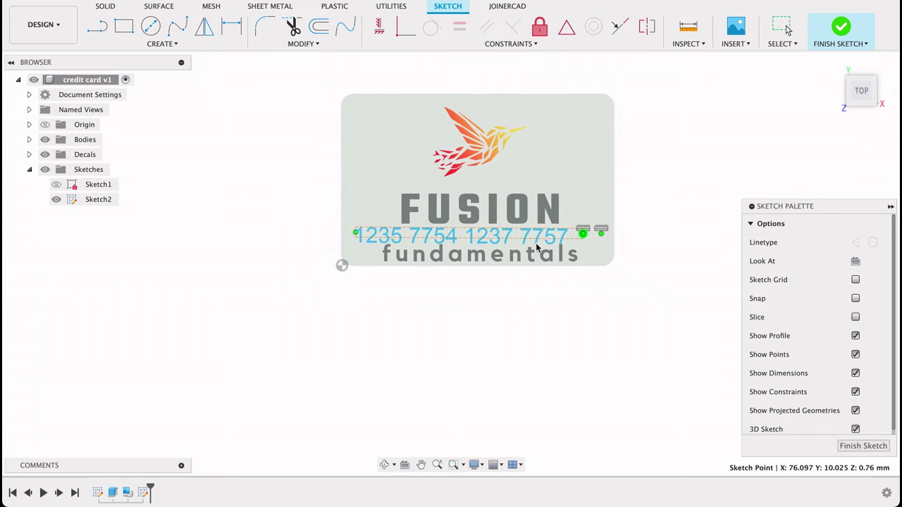
pyautogui.click(359, 234)
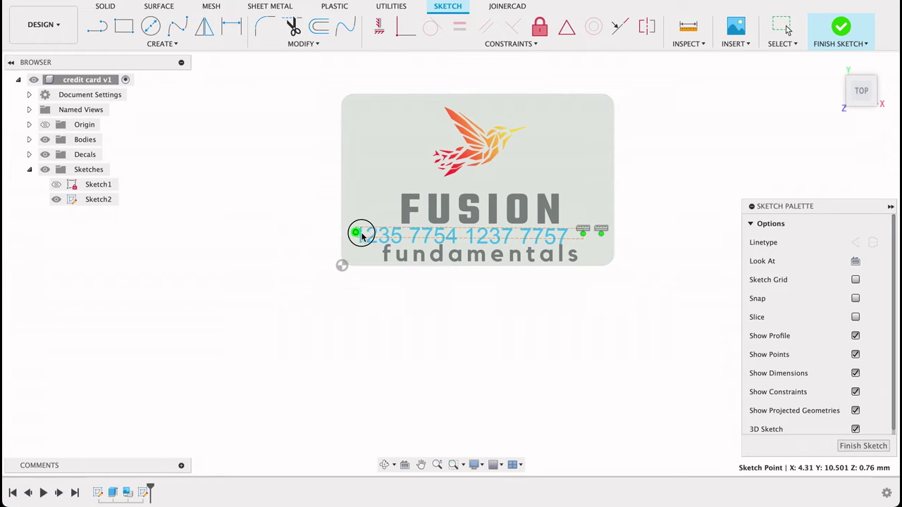
pyautogui.moveTo(362, 236); pyautogui.dragTo(366, 235)
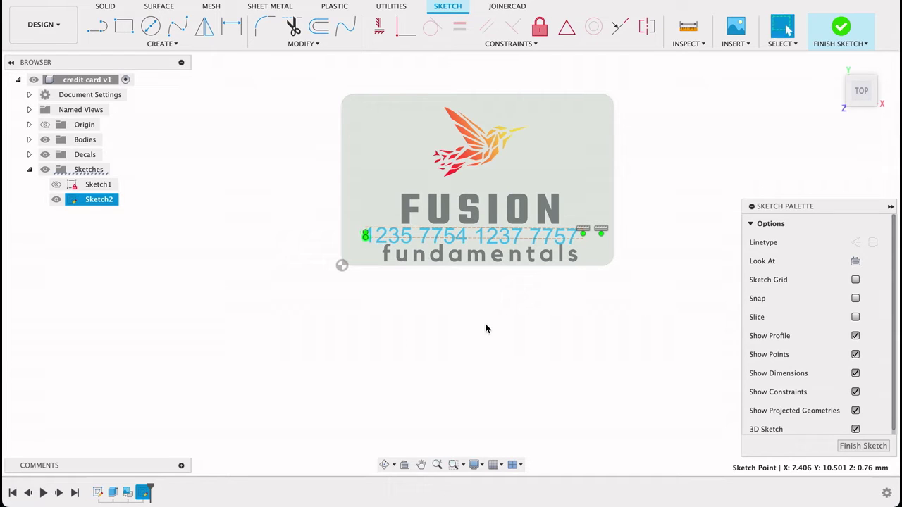
# Finish the number sketch, then emboss its text 0.300 mm into the card's front face
pyautogui.click(860, 447)
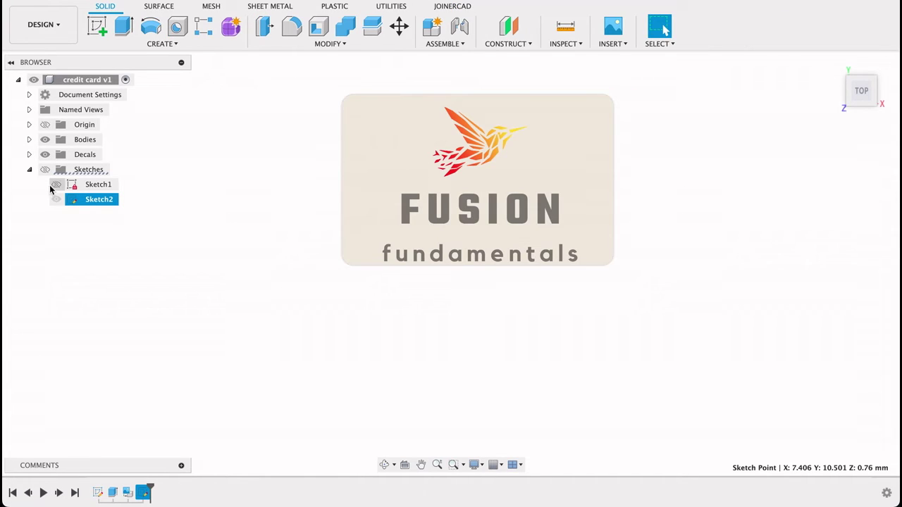
pyautogui.click(42, 171)
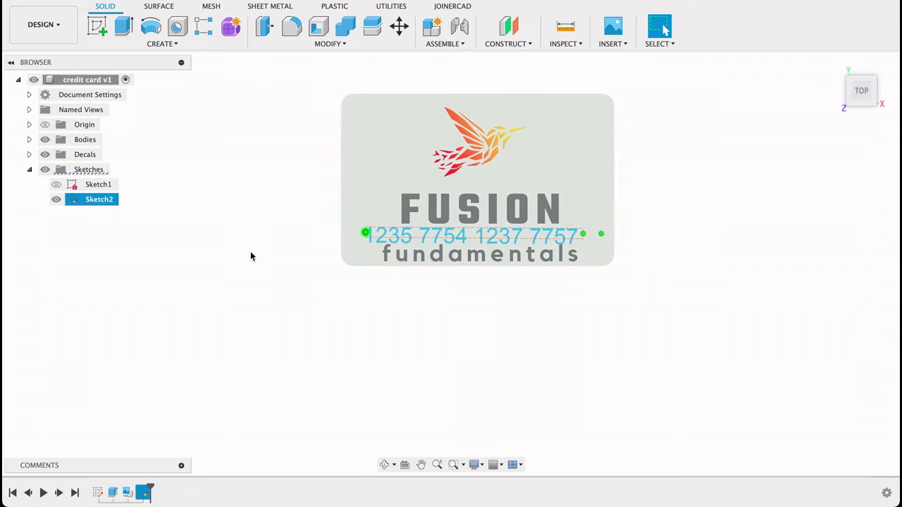
pyautogui.click(163, 43)
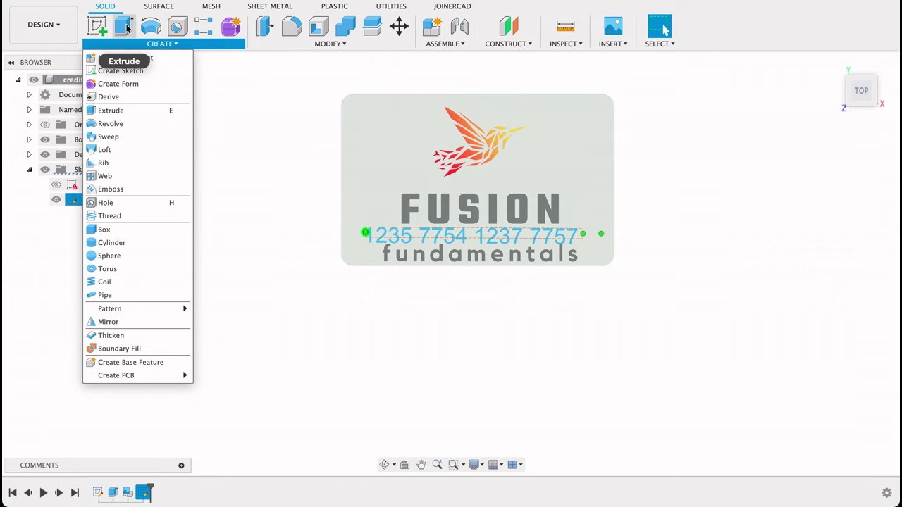
pyautogui.click(110, 189)
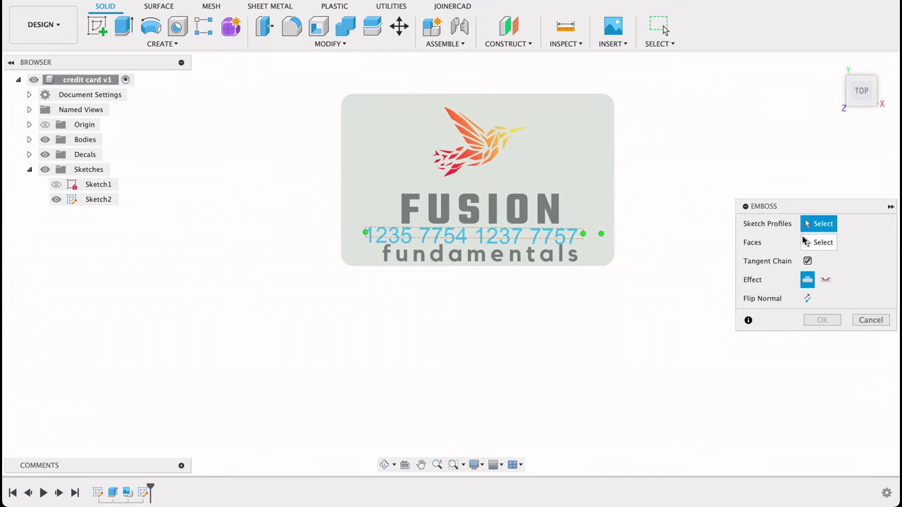
pyautogui.click(562, 239)
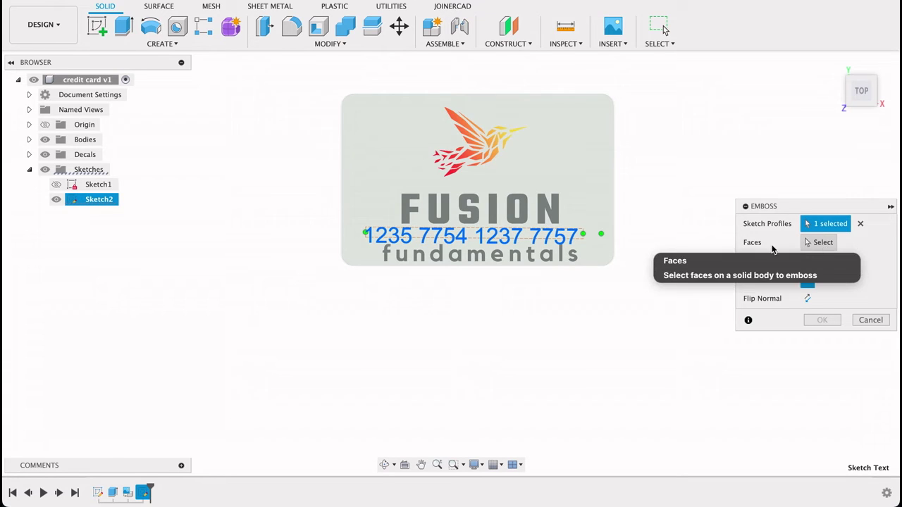
pyautogui.click(823, 243)
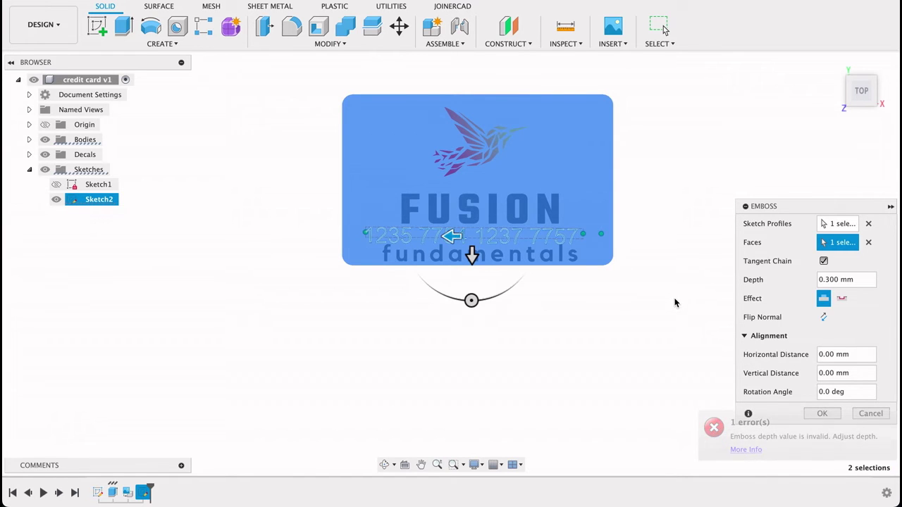
pyautogui.keyDown('shift'); pyautogui.moveTo(674, 303); pyautogui.dragTo(680, 247, button='middle'); pyautogui.keyUp('shift')
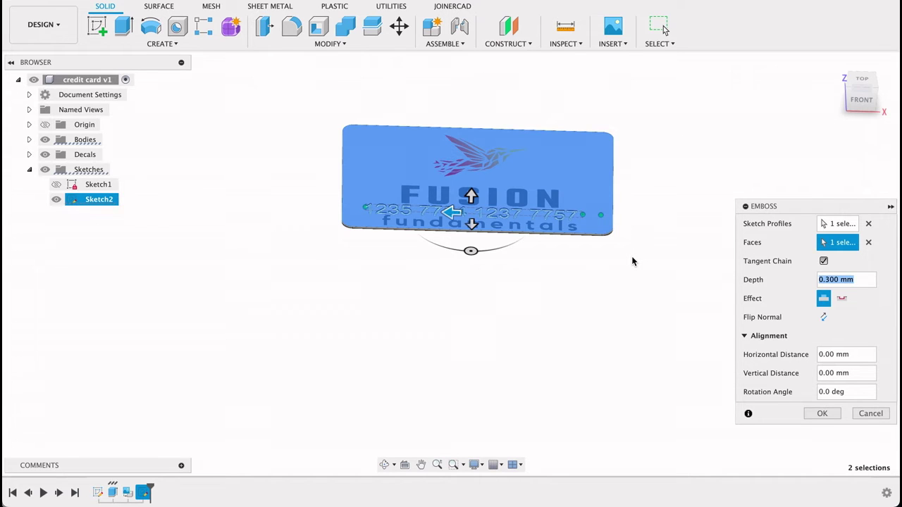
pyautogui.press('Return')
pyautogui.moveTo(650, 218)
pyautogui.keyDown('shift'); pyautogui.mouseDown(button='middle')
pyautogui.moveTo(654, 225)
pyautogui.moveTo(655, 203)
pyautogui.mouseUp(button='middle'); pyautogui.keyUp('shift')
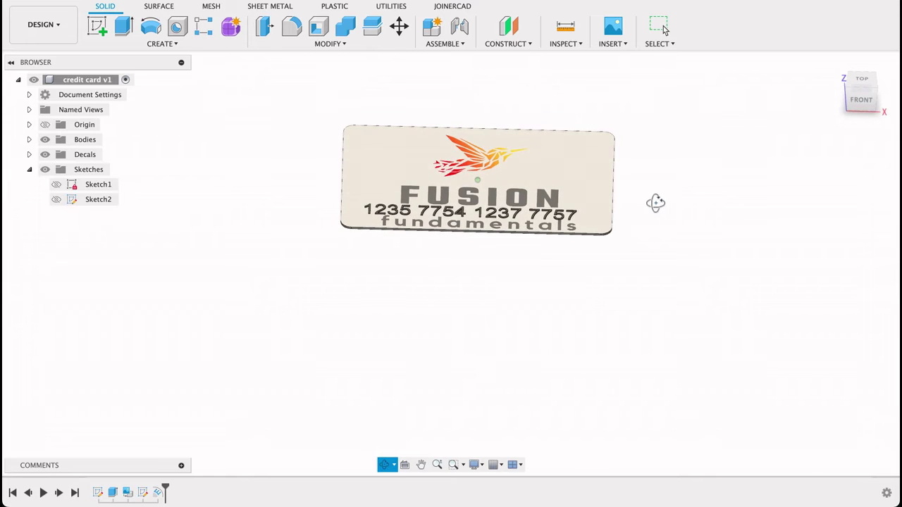
# Zoom in on the embossed number, then return to a centred top-down view of the card
pyautogui.scroll(5, 709, 246)
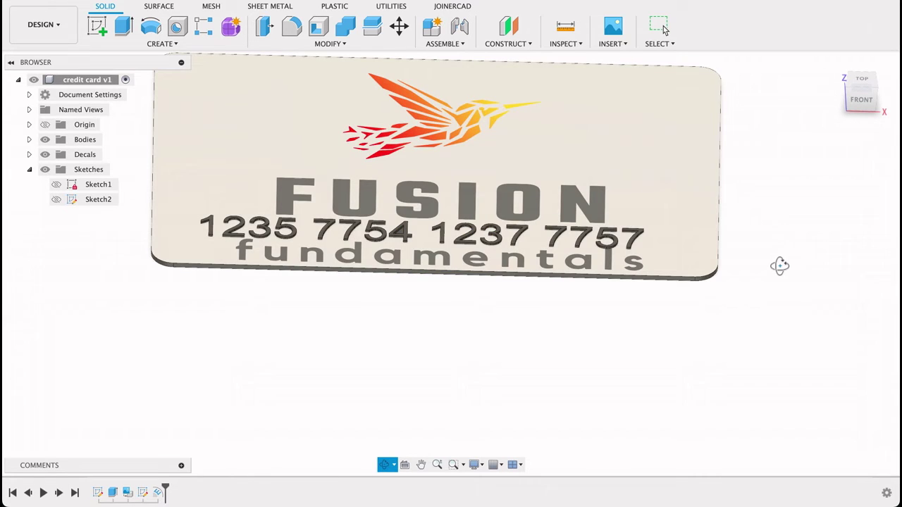
pyautogui.keyDown('shift'); pyautogui.moveTo(779, 265); pyautogui.dragTo(782, 288, button='middle'); pyautogui.keyUp('shift')
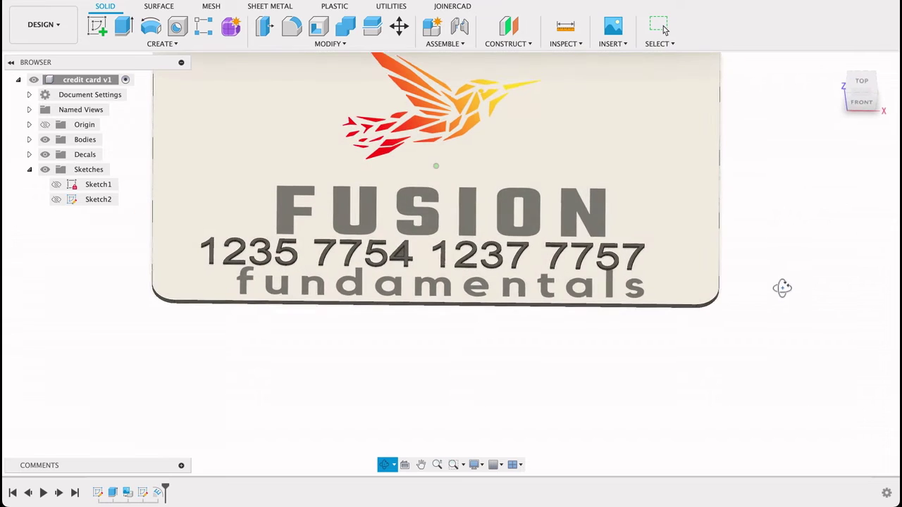
pyautogui.click(856, 84)
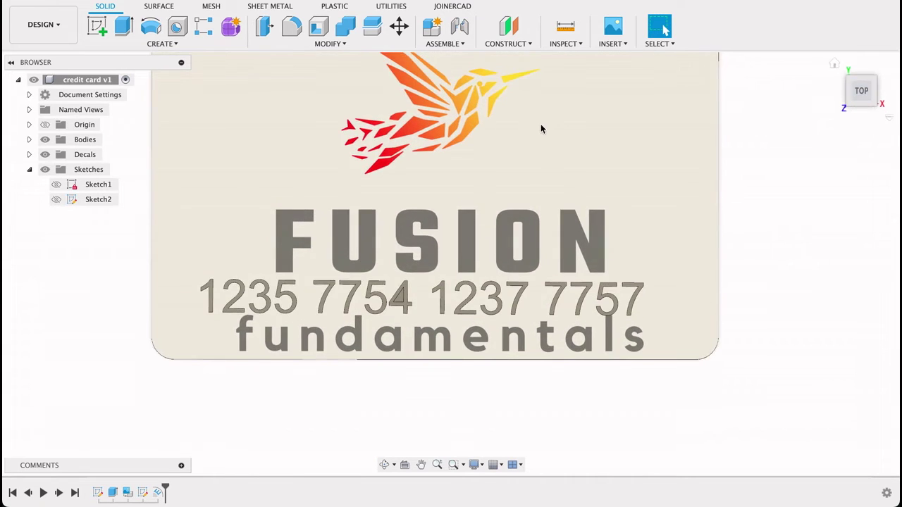
pyautogui.scroll(-8, 535, 133)
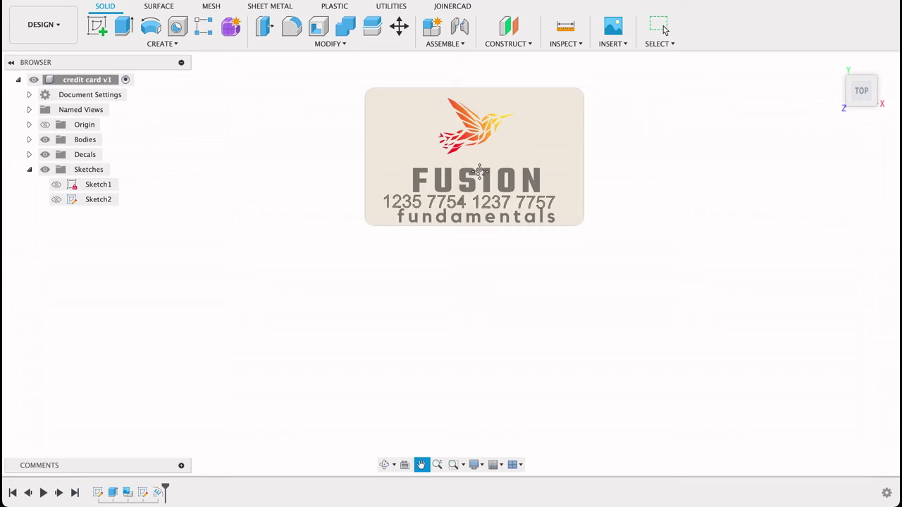
pyautogui.moveTo(479, 171); pyautogui.dragTo(502, 211)
pyautogui.press('Escape')
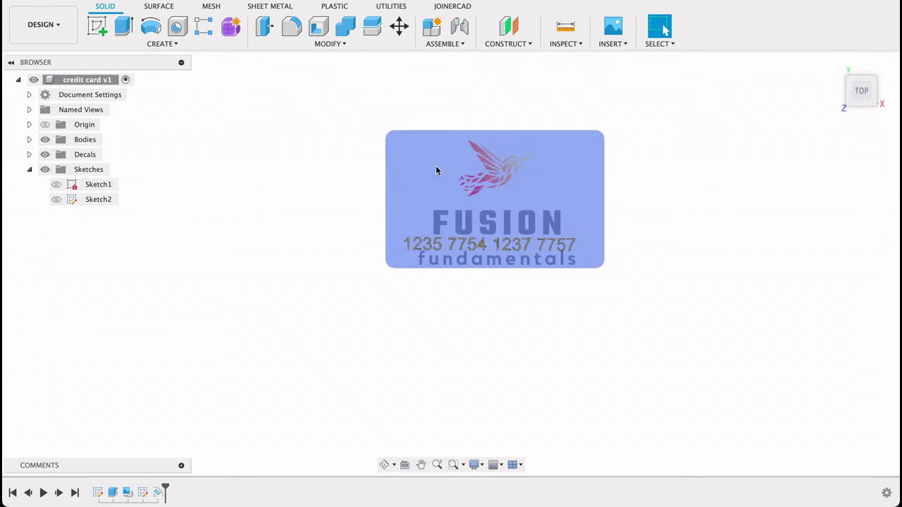
# Start a sketch on the card's front face and draw the chip rectangle
pyautogui.click(97, 27)
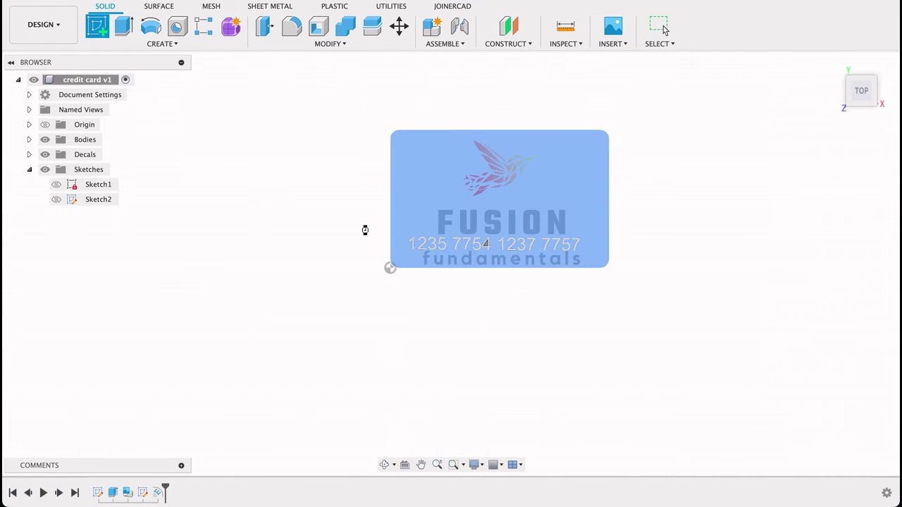
pyautogui.press('super+z')
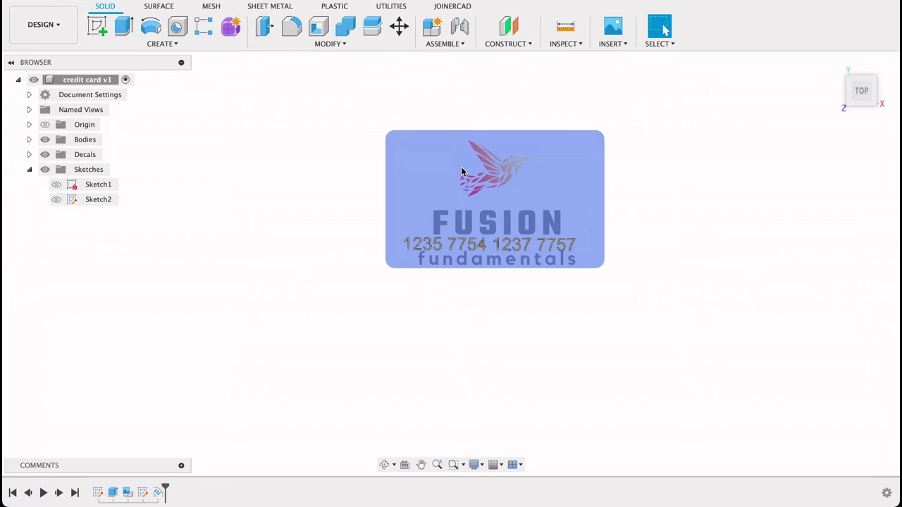
pyautogui.click(426, 179)
pyautogui.press('r')
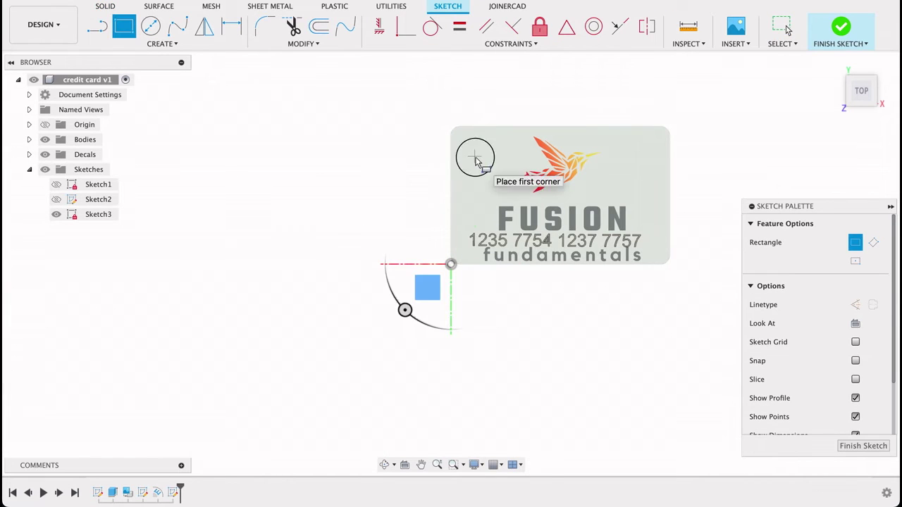
pyautogui.click(475, 156)
pyautogui.click(507, 189)
pyautogui.scroll(3, 467, 169)
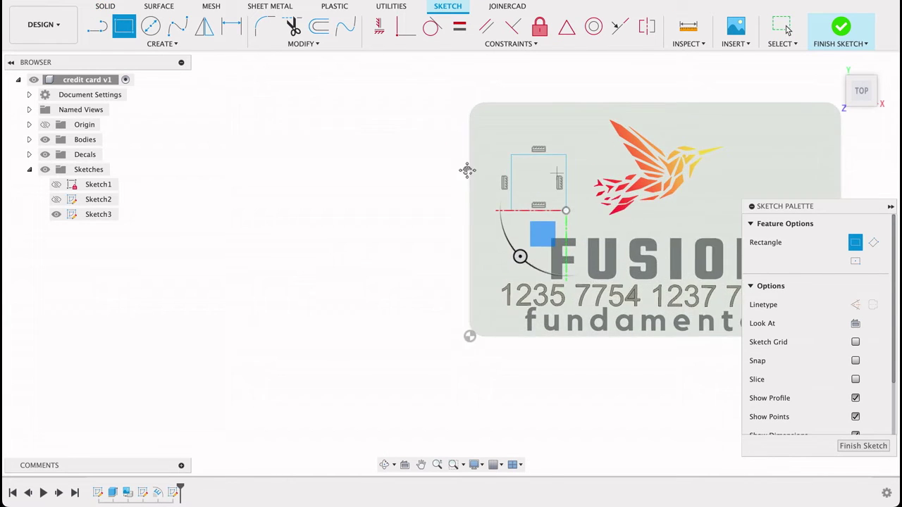
# Draw dividing lines across the chip rectangle to split it into sections
pyautogui.press('l')
pyautogui.click(430, 151)
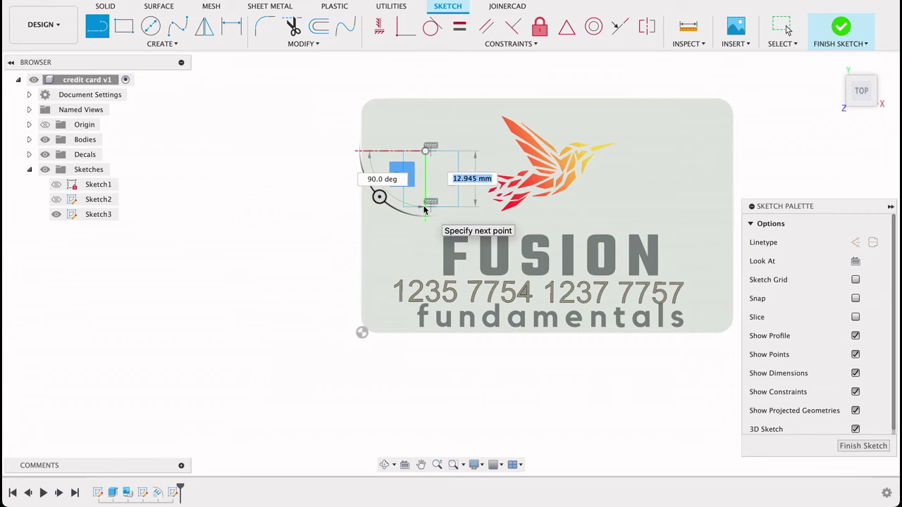
pyautogui.click(426, 206)
pyautogui.moveTo(432, 202); pyautogui.dragTo(455, 171)
pyautogui.press('Escape')
pyautogui.press('l')
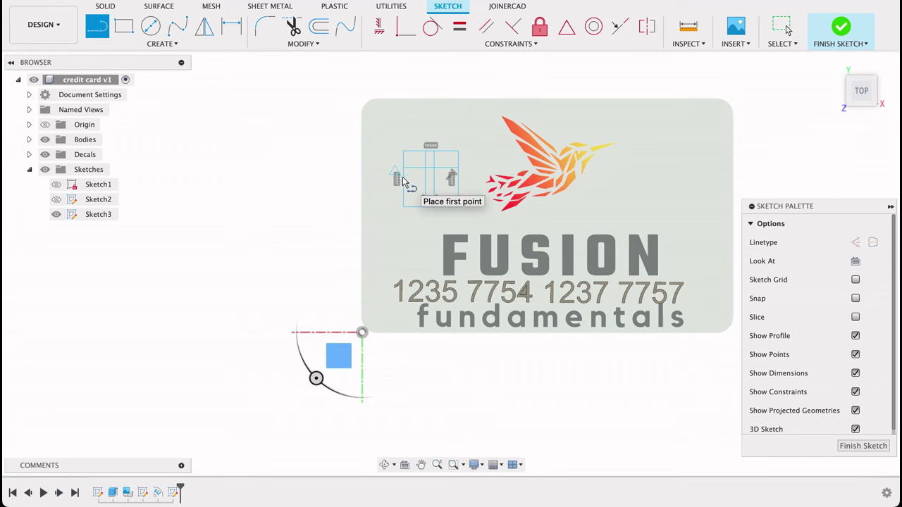
pyautogui.moveTo(402, 178); pyautogui.dragTo(458, 198)
# Trim away the unwanted curve segments of the chip outline
pyautogui.press('t')
pyautogui.click(429, 194)
pyautogui.scroll(3, 431, 179)
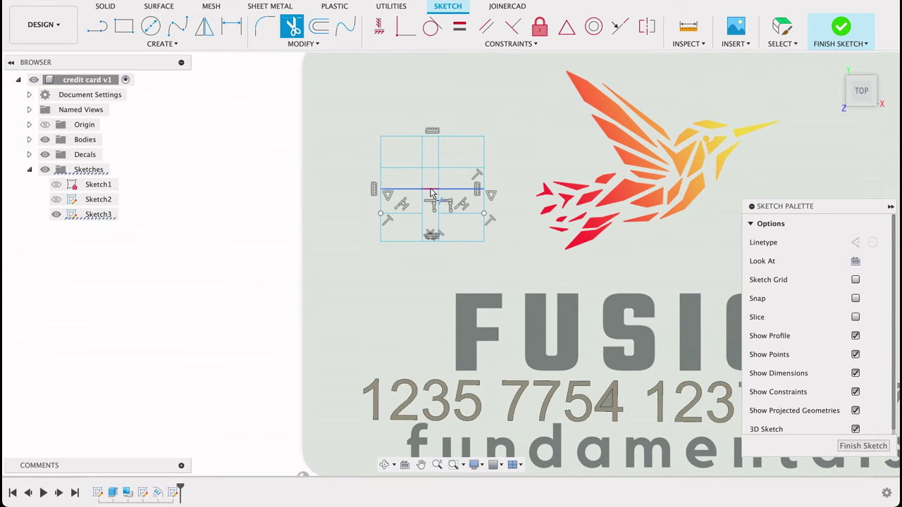
pyautogui.click(431, 172)
# Finish the chip sketch and extrude its middle strip 0.1 mm, then hide the sketch
pyautogui.click(840, 29)
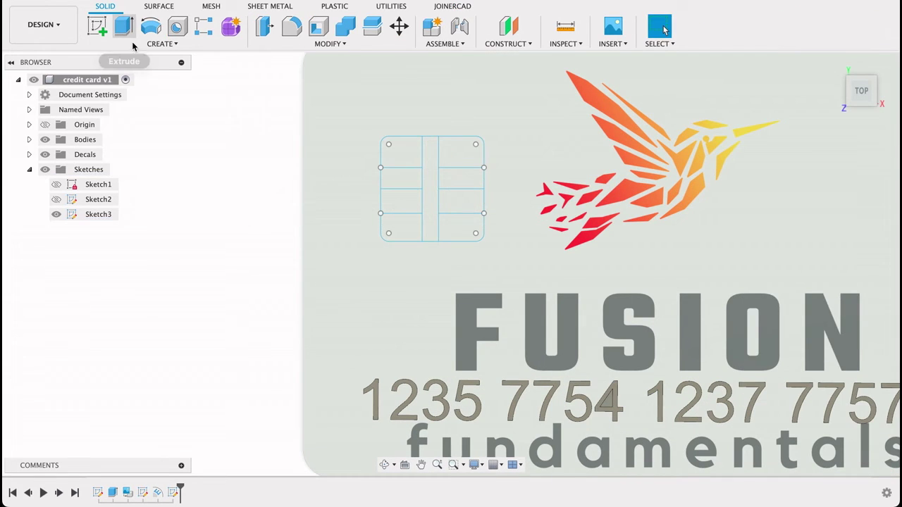
pyautogui.click(123, 26)
pyautogui.click(430, 214)
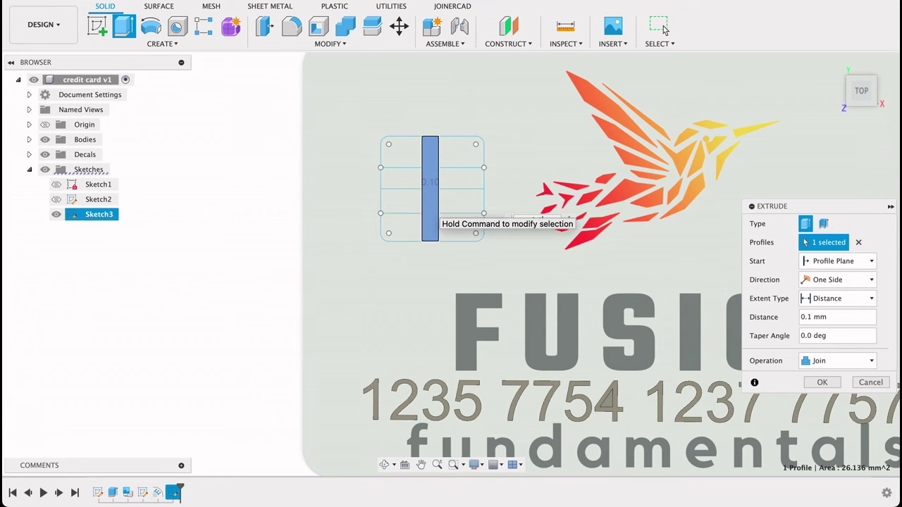
pyautogui.press('Return')
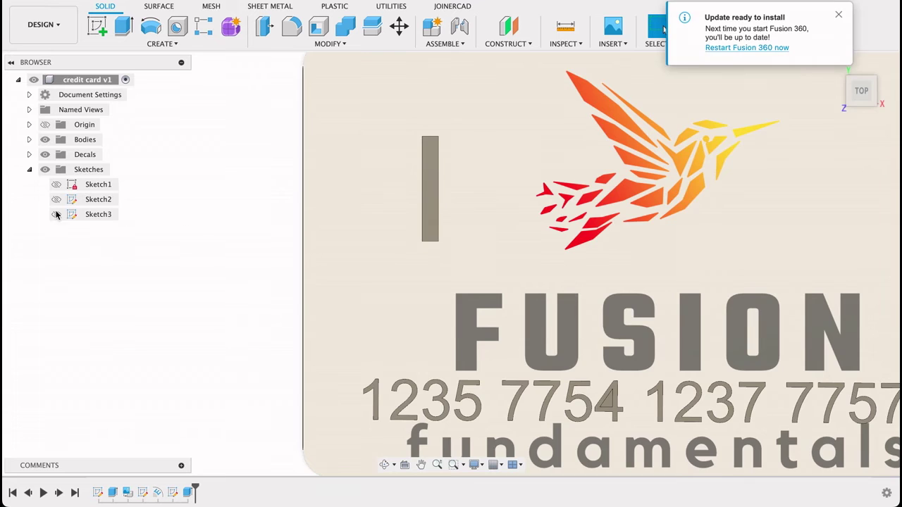
pyautogui.click(58, 215)
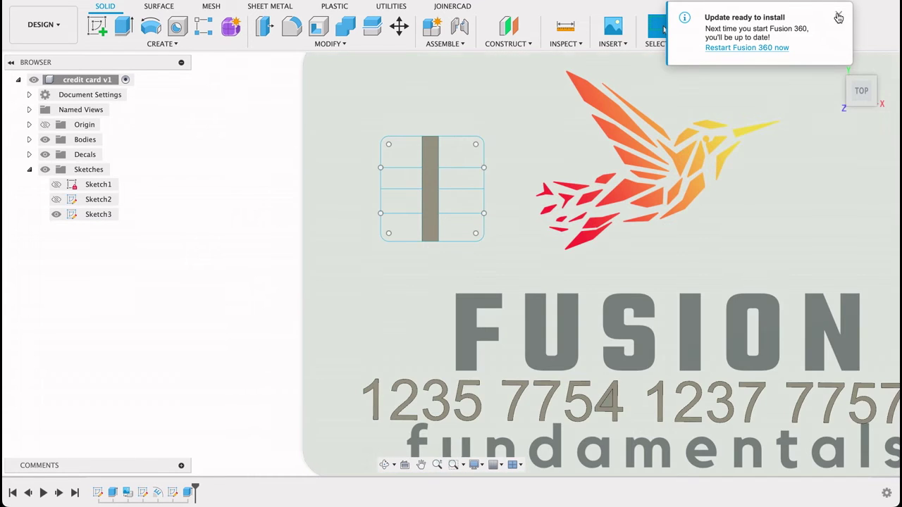
pyautogui.click(838, 14)
# Extrude the top-left chip cell 0.1 mm as a new body
pyautogui.click(123, 27)
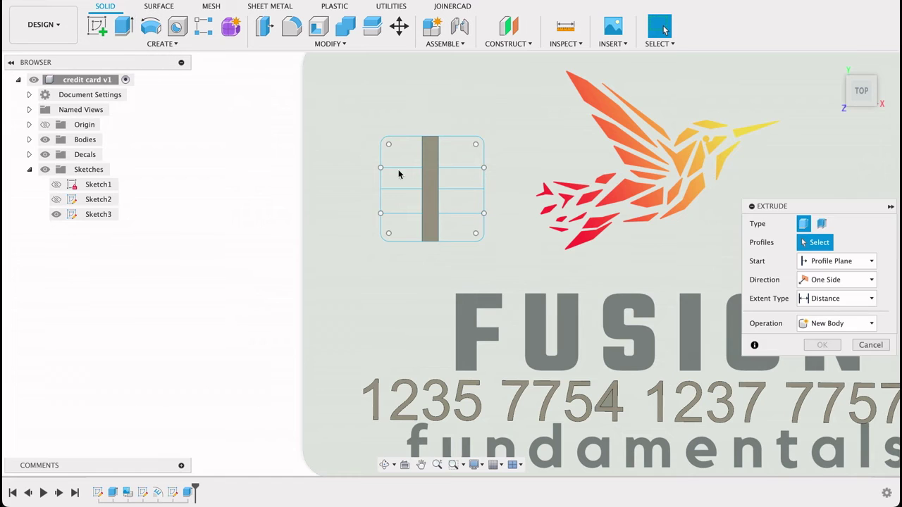
pyautogui.click(400, 156)
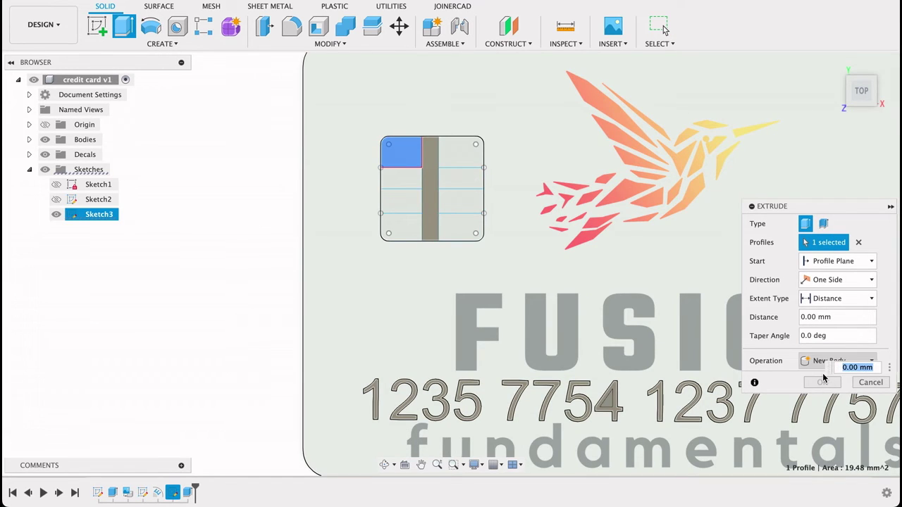
pyautogui.write('0.1')
pyautogui.press('Return')
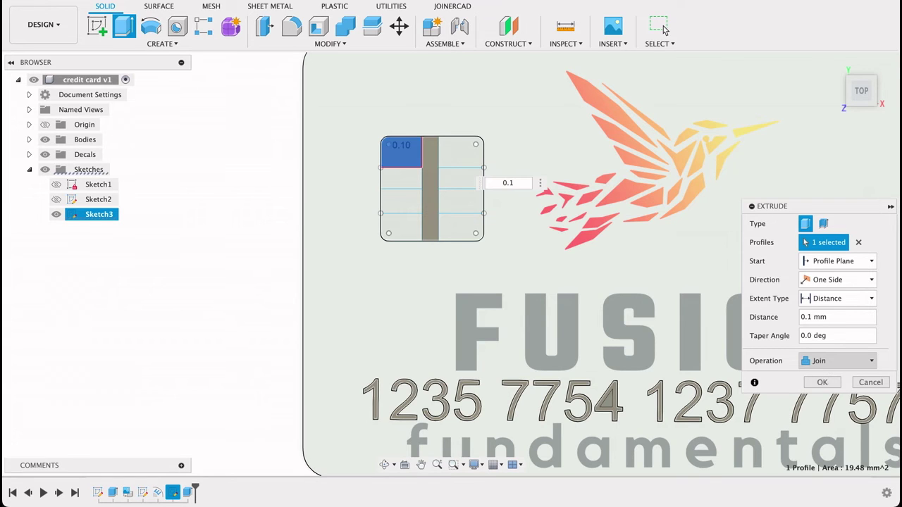
pyautogui.click(837, 361)
pyautogui.click(818, 414)
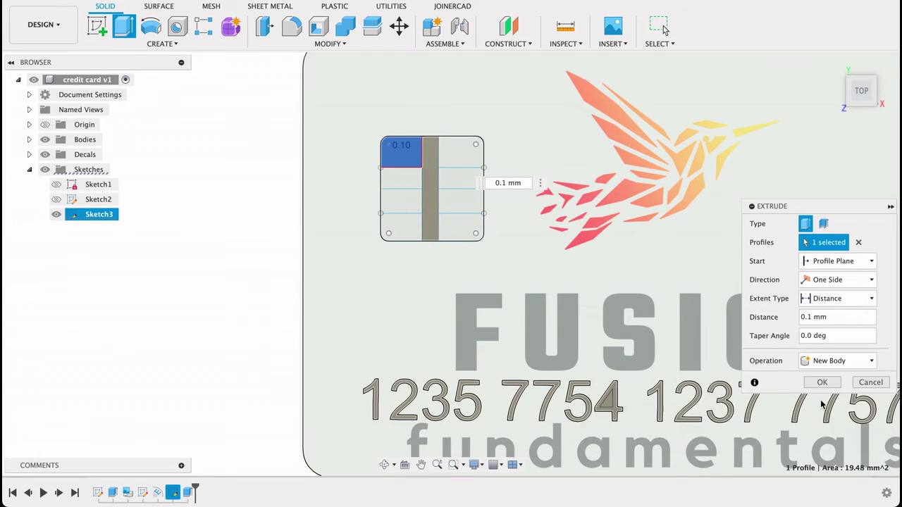
pyautogui.click(822, 382)
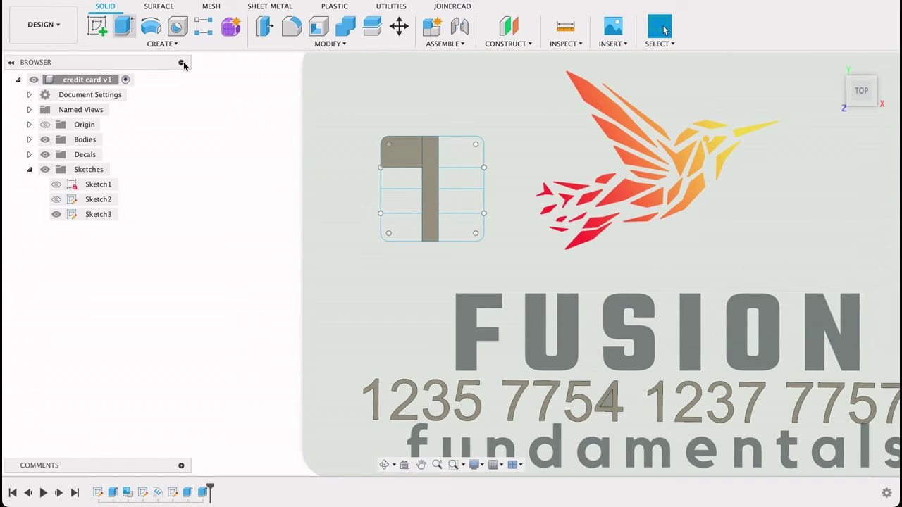
# Extrude the next two left chip cells 0.1 mm, each as a new body
pyautogui.click(124, 29)
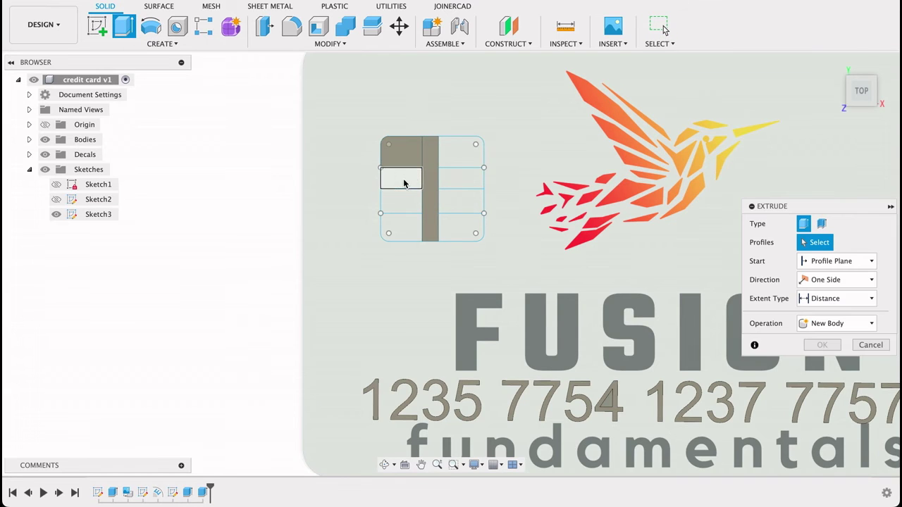
pyautogui.click(403, 180)
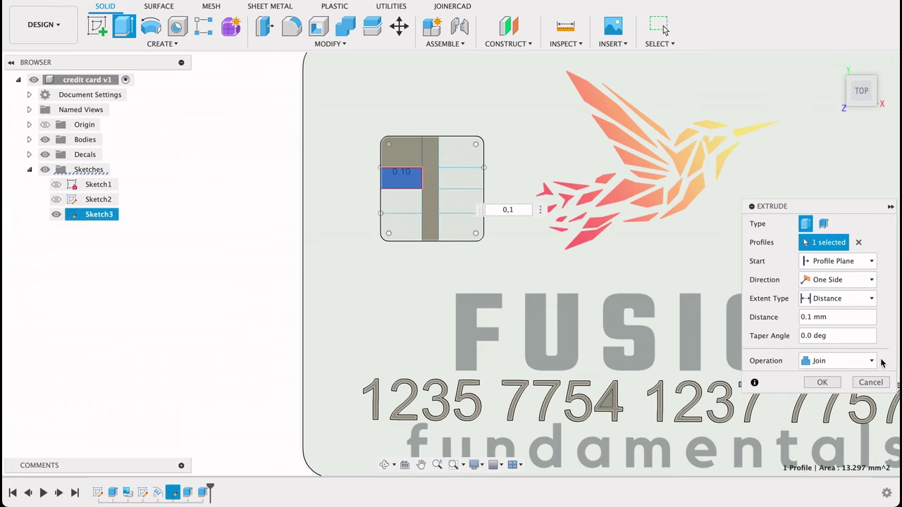
pyautogui.click(838, 360)
pyautogui.click(831, 416)
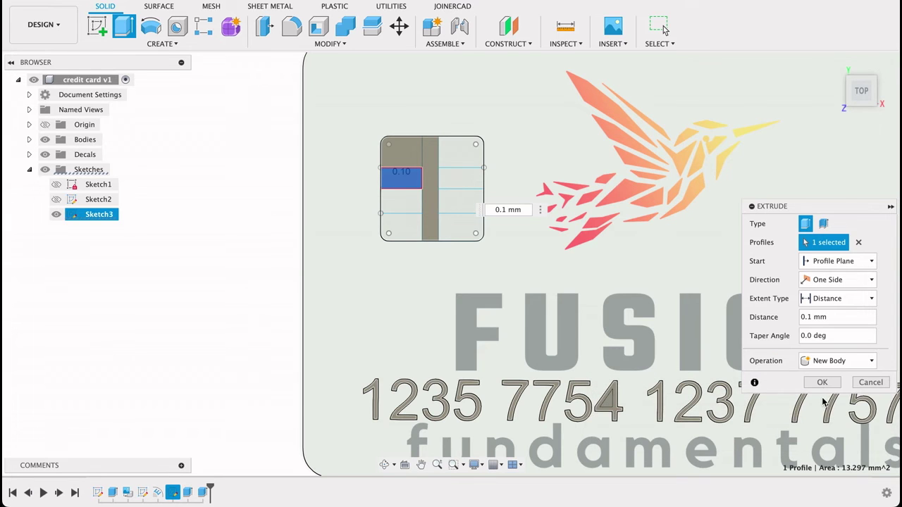
pyautogui.click(821, 383)
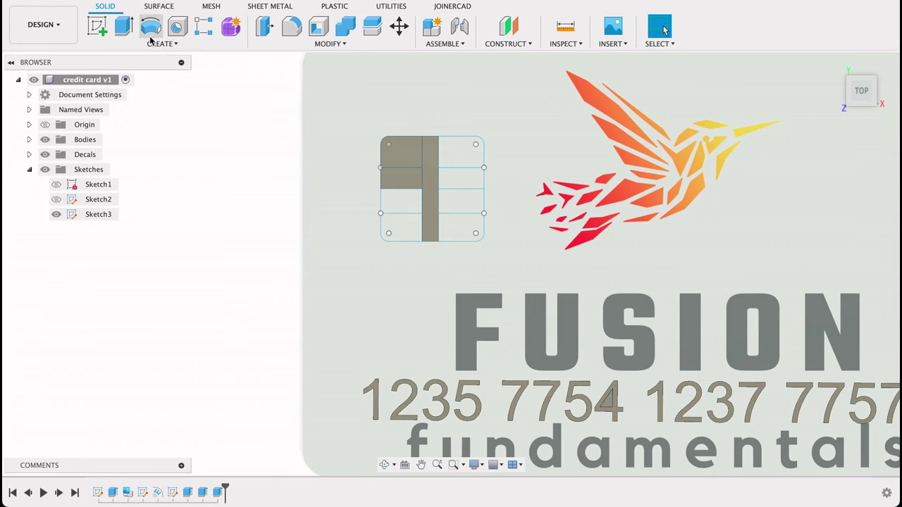
pyautogui.click(118, 33)
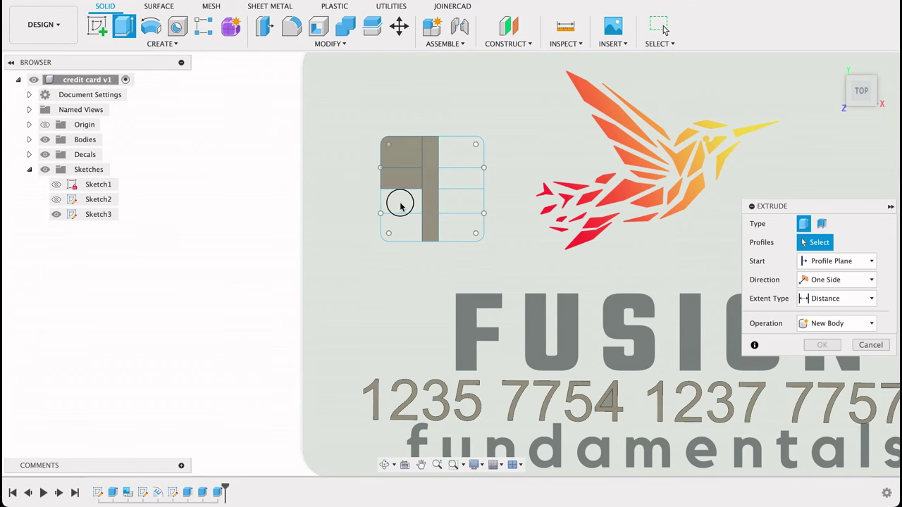
pyautogui.click(398, 201)
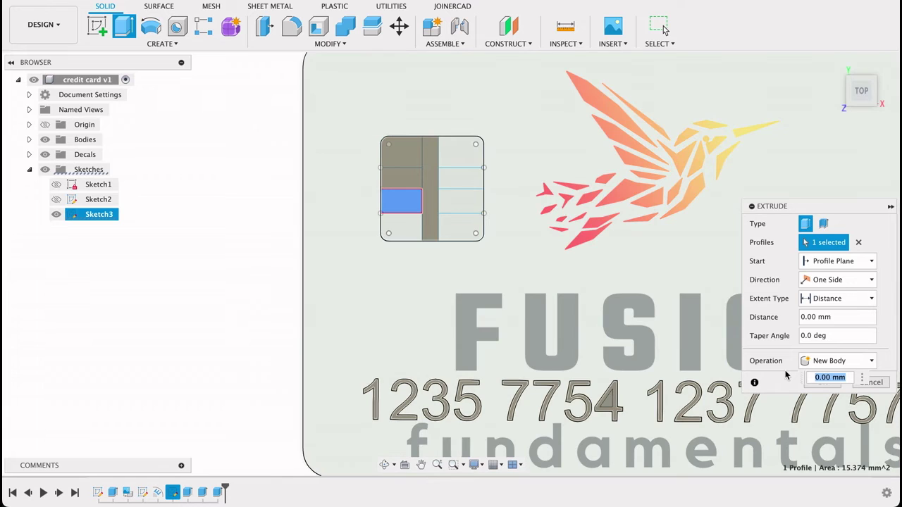
pyautogui.write('0.1')
pyautogui.press('Return')
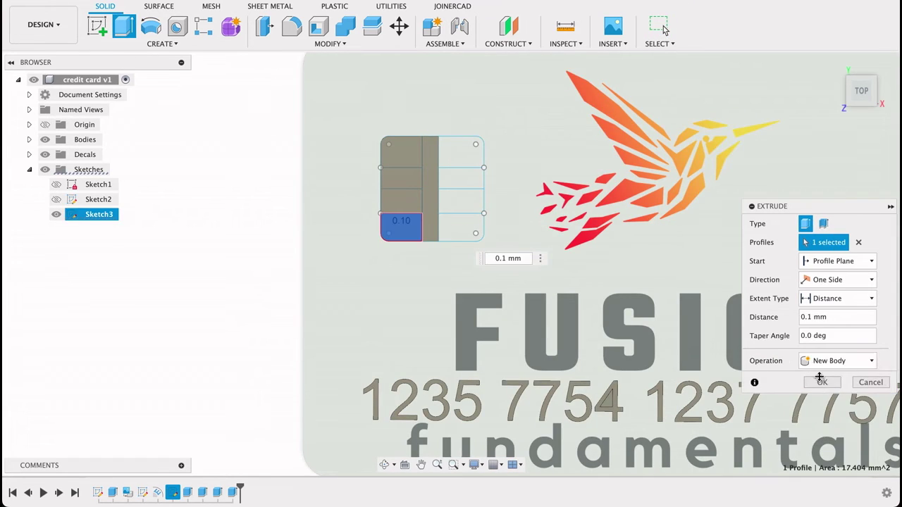
pyautogui.click(822, 382)
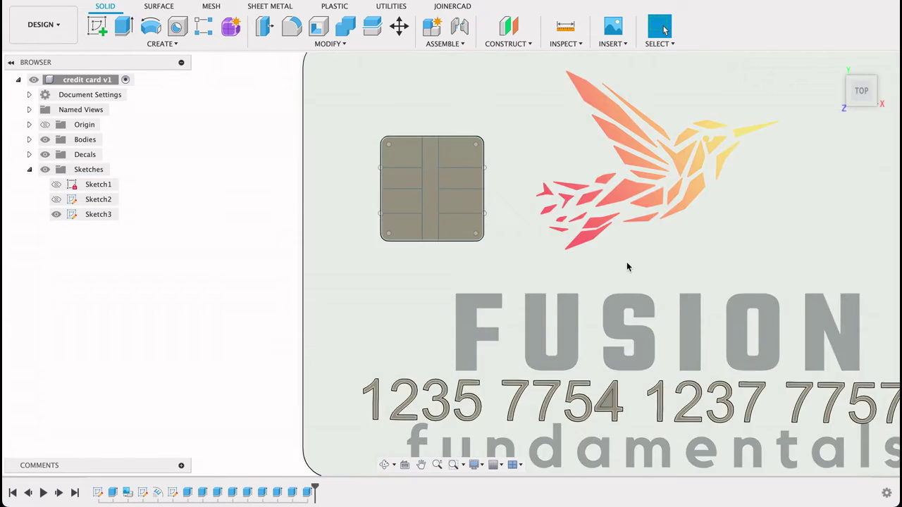
pyautogui.scroll(-3, 627, 267)
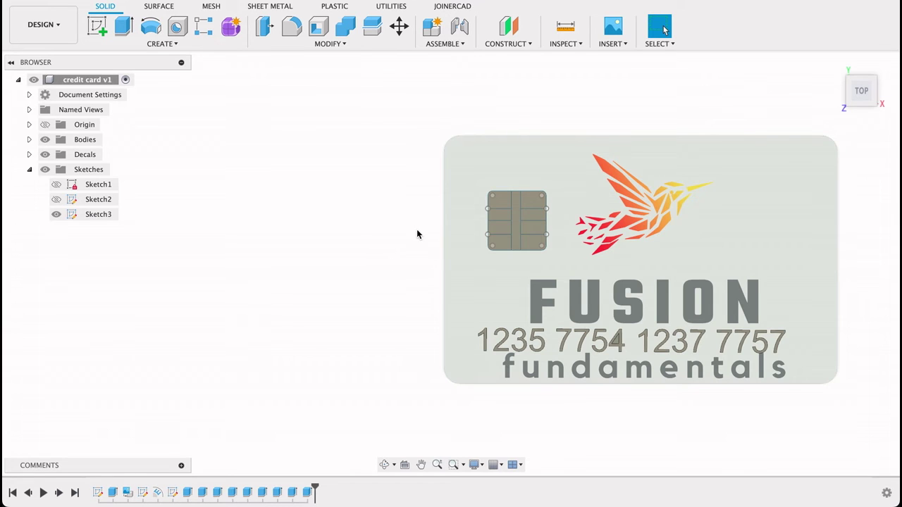
# Open the chip's appearance settings, search 'gold' and download Gold – Polished
pyautogui.scroll(-2, 416, 235)
pyautogui.rightClick(479, 212)
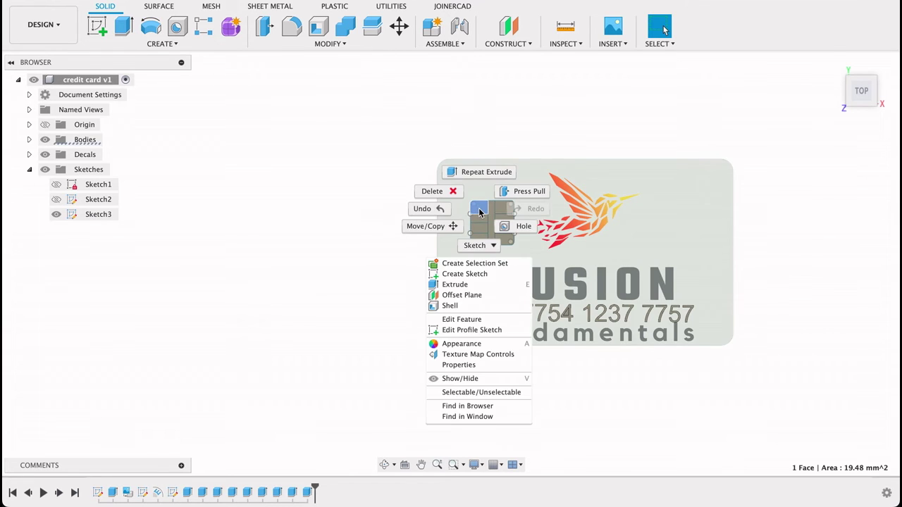
pyautogui.click(458, 348)
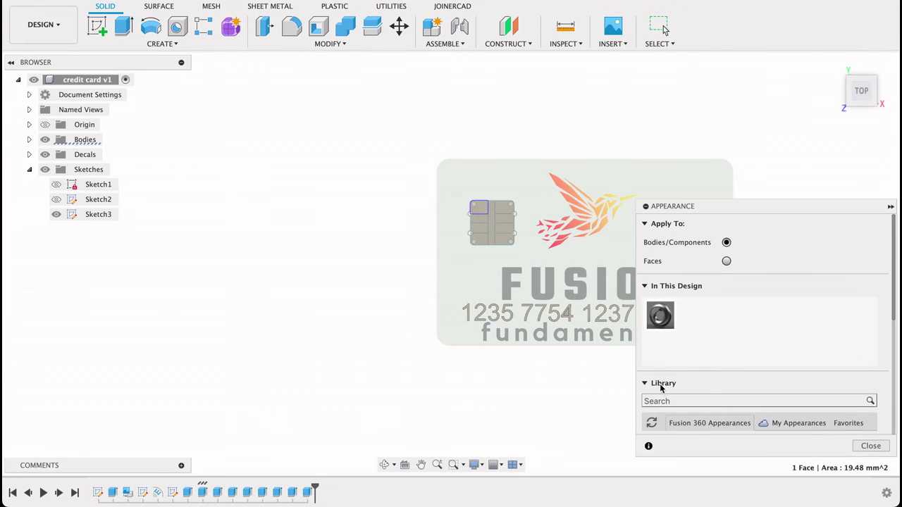
pyautogui.moveTo(892, 299); pyautogui.dragTo(896, 373)
pyautogui.click(734, 245)
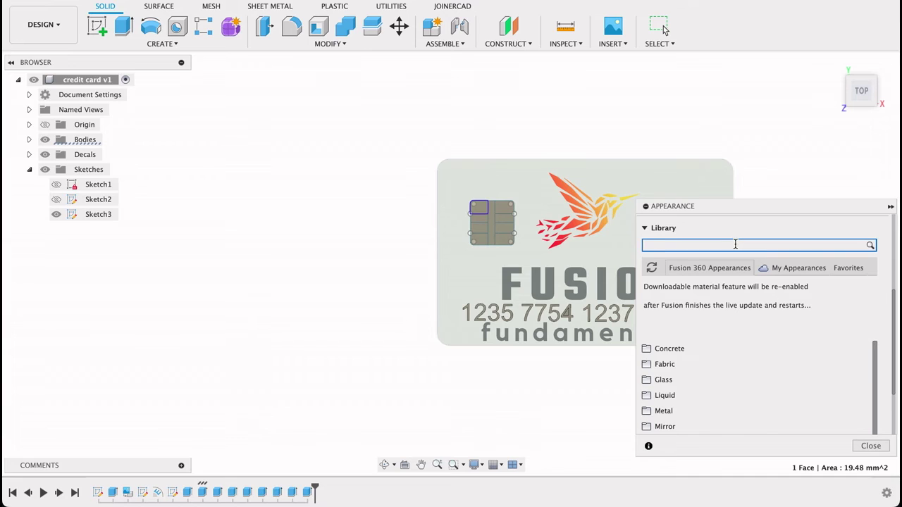
pyautogui.write('gold')
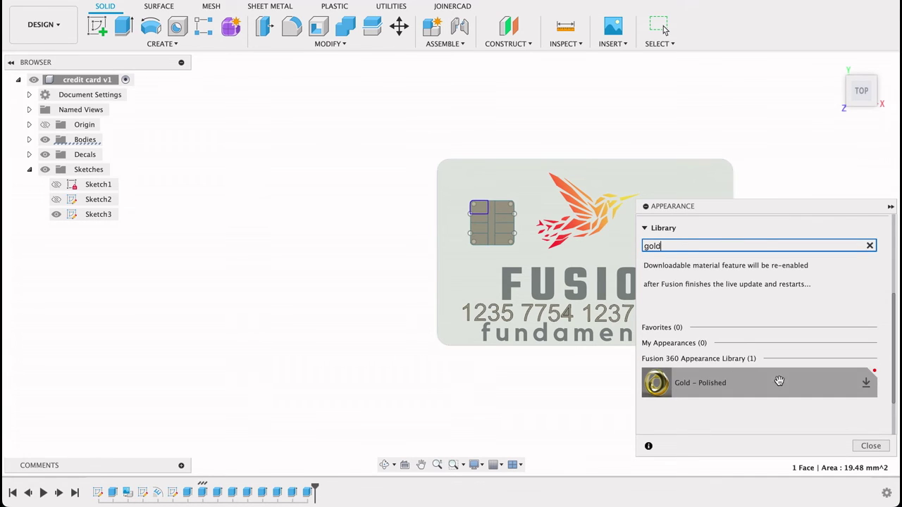
pyautogui.click(863, 381)
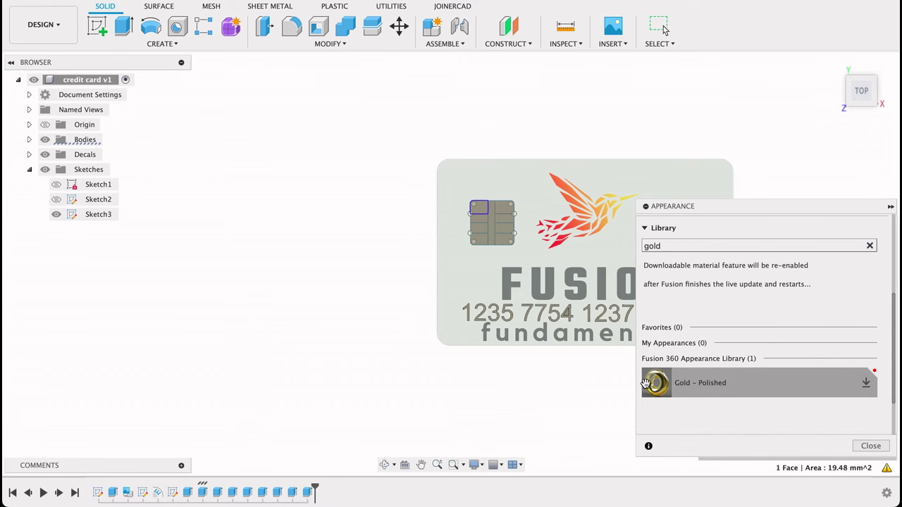
# Apply Gold – Polished to the chip, removing face overrides so it is fully gold
pyautogui.moveTo(562, 359); pyautogui.dragTo(481, 210)
pyautogui.moveTo(646, 373); pyautogui.dragTo(503, 207)
pyautogui.moveTo(656, 382); pyautogui.dragTo(500, 220)
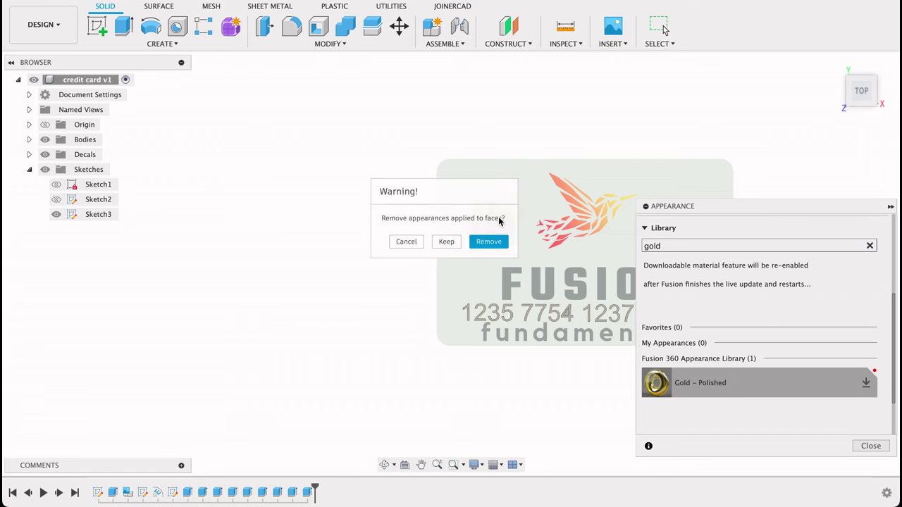
pyautogui.click(415, 247)
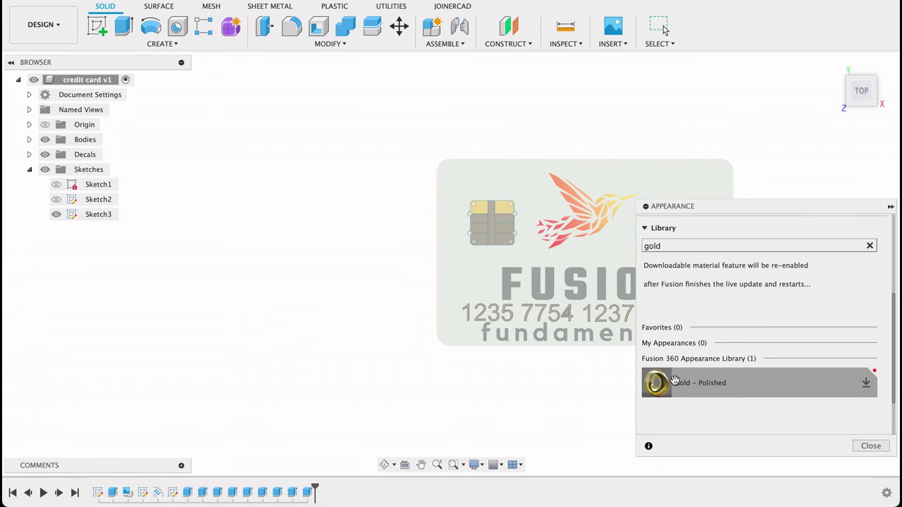
pyautogui.moveTo(674, 381); pyautogui.dragTo(502, 229)
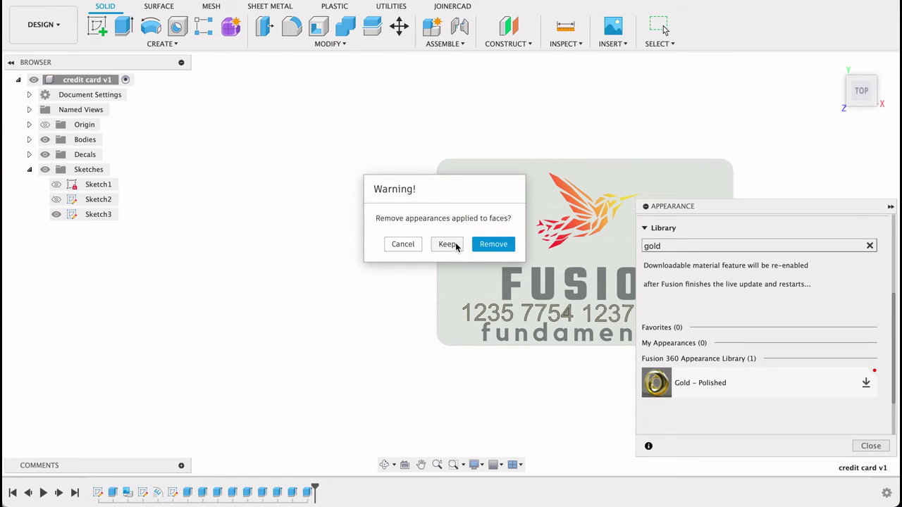
pyautogui.click(494, 244)
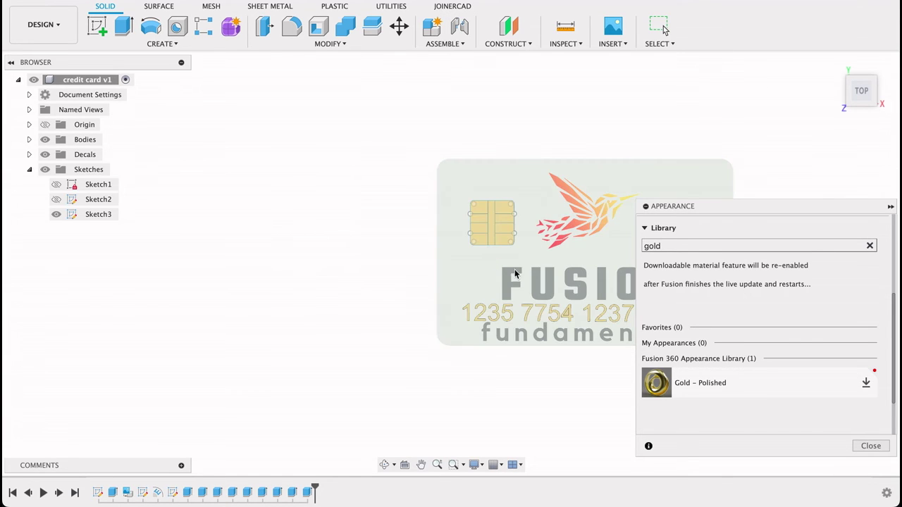
pyautogui.click(871, 446)
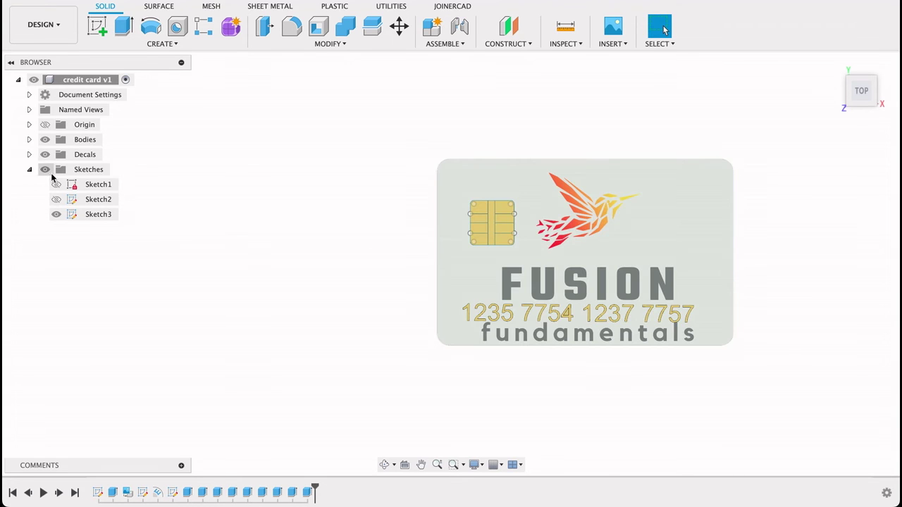
# Hide the Sketches folder and orbit the card over to its plain back face
pyautogui.click(44, 170)
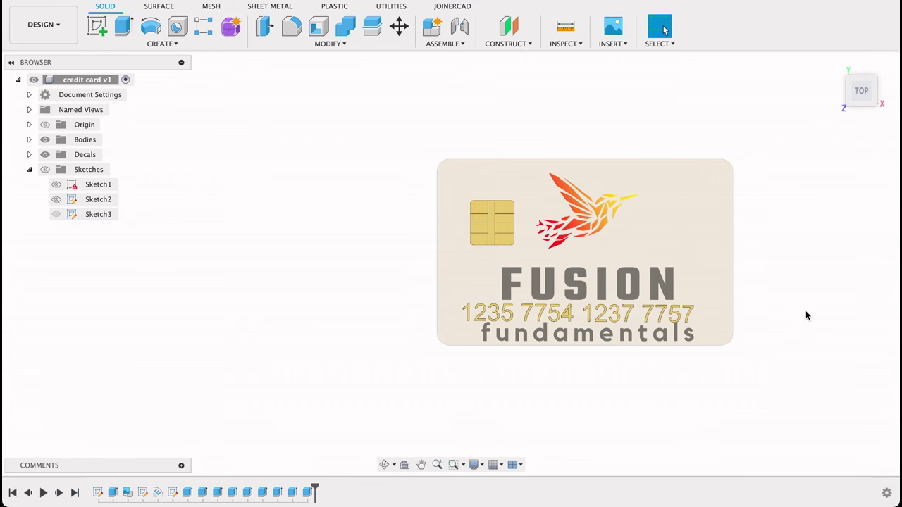
pyautogui.keyDown('shift'); pyautogui.moveTo(820, 283); pyautogui.dragTo(648, 286, button='middle'); pyautogui.keyUp('shift')
pyautogui.press('Escape')
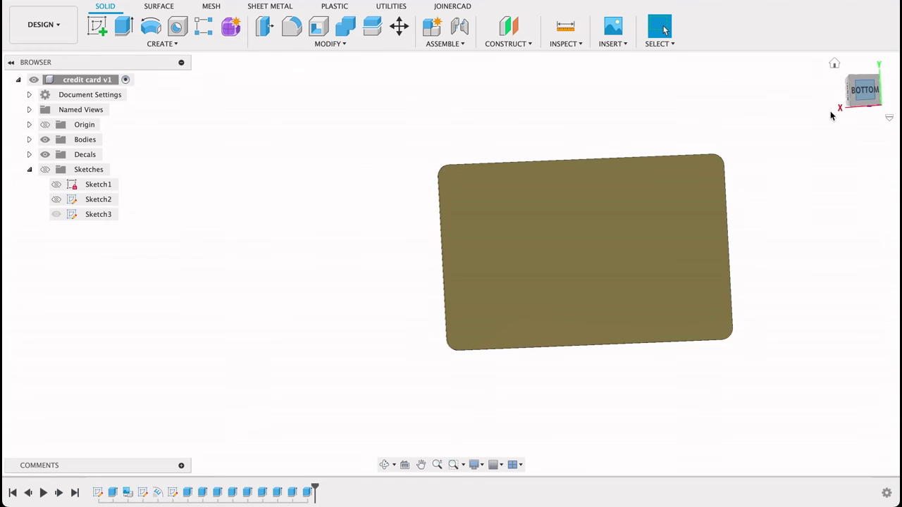
# Sketch a full-width 85.6 × 14 mm stripe rectangle on the card's back
pyautogui.click(849, 98)
pyautogui.click(97, 28)
pyautogui.click(533, 252)
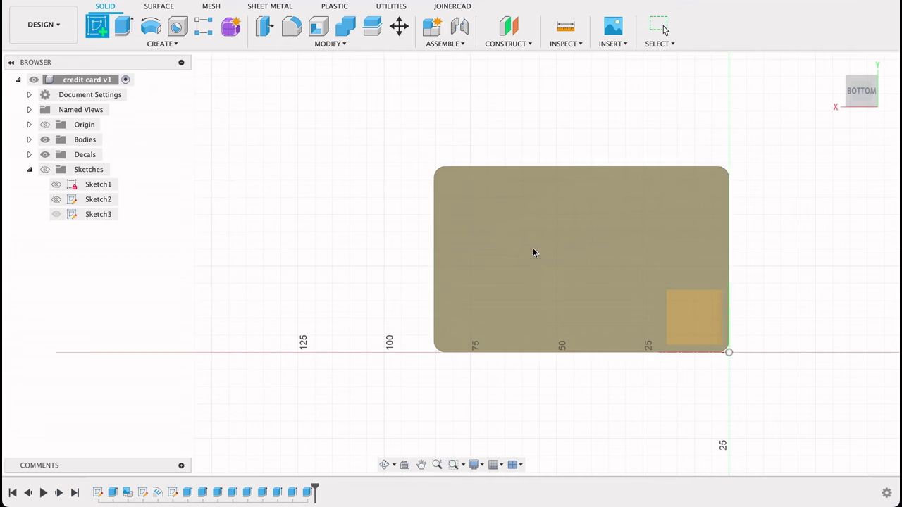
pyautogui.moveTo(410, 232); pyautogui.dragTo(476, 289, button='middle')
pyautogui.click(123, 27)
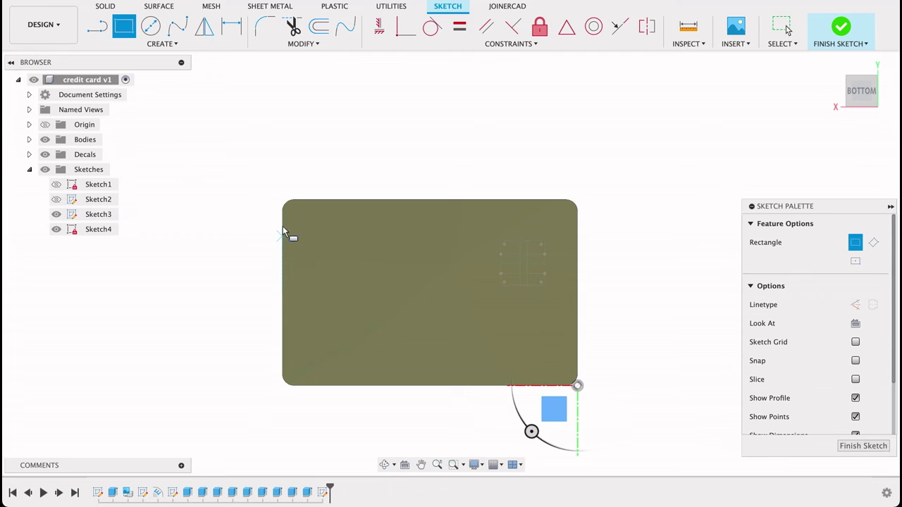
pyautogui.click(282, 227)
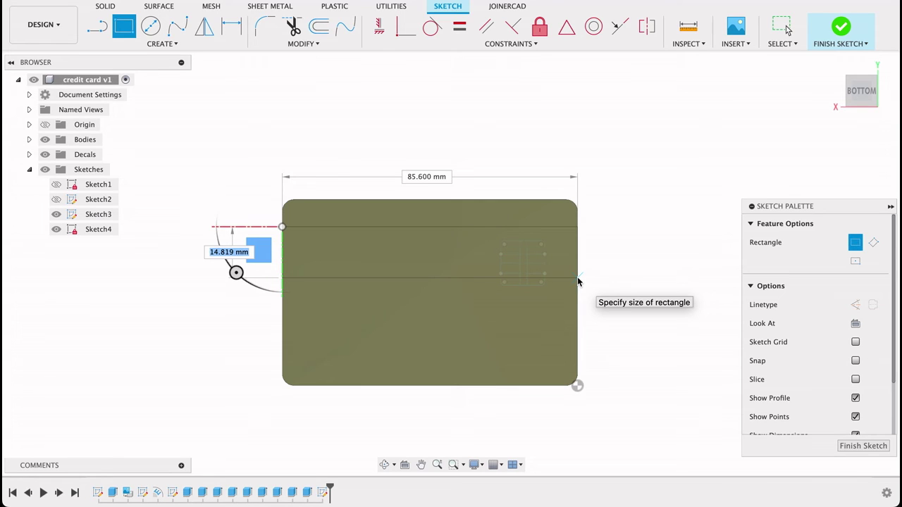
pyautogui.write('14')
pyautogui.press('Tab')
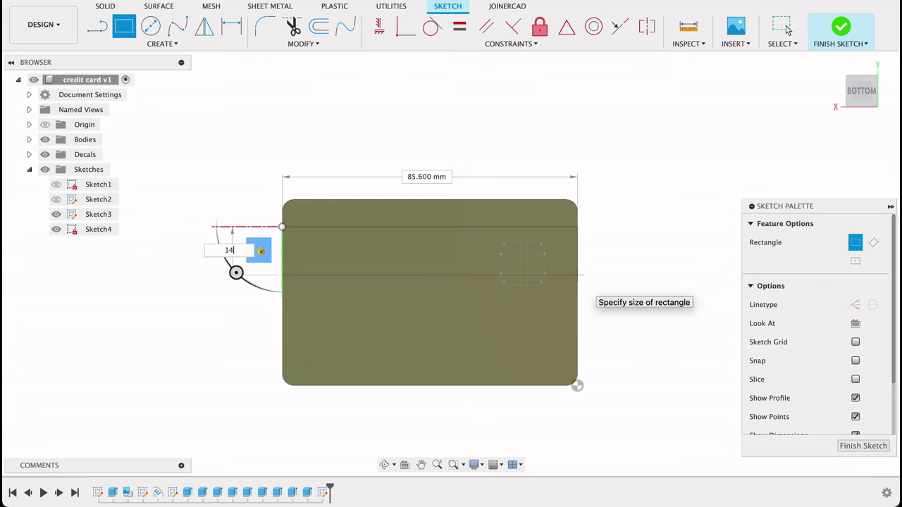
pyautogui.press('Return')
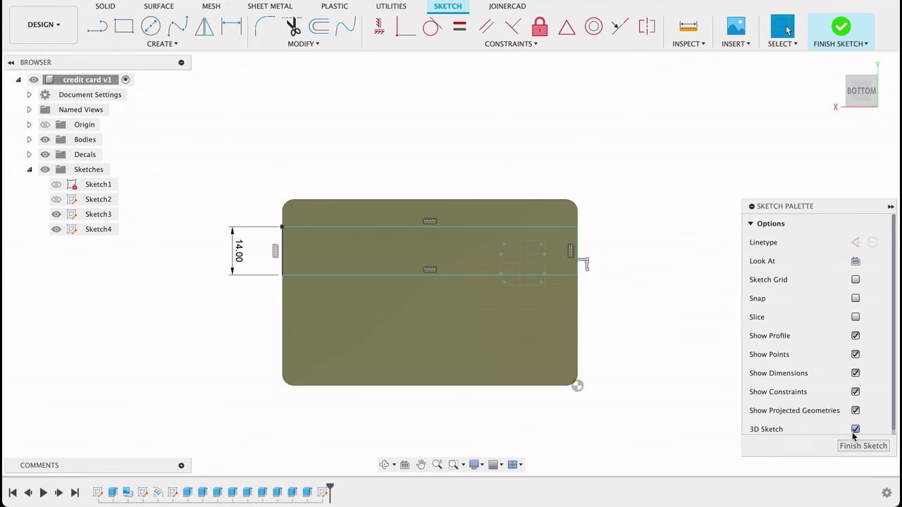
pyautogui.click(855, 440)
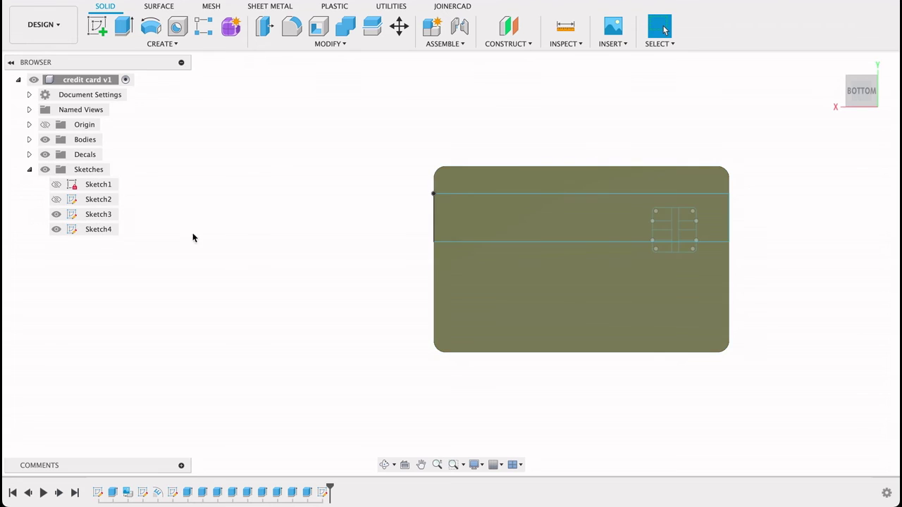
# Extrude the stripe rectangle 0.01 mm as a new body
pyautogui.click(123, 26)
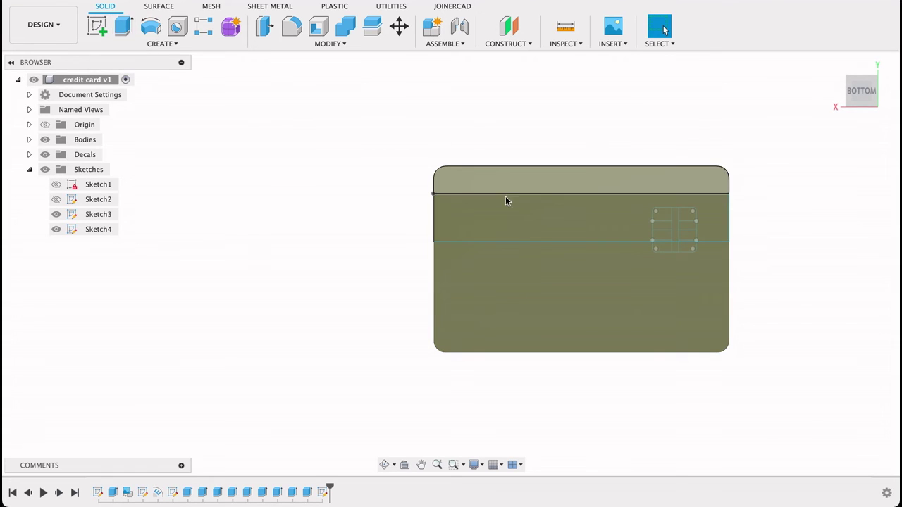
pyautogui.click(500, 223)
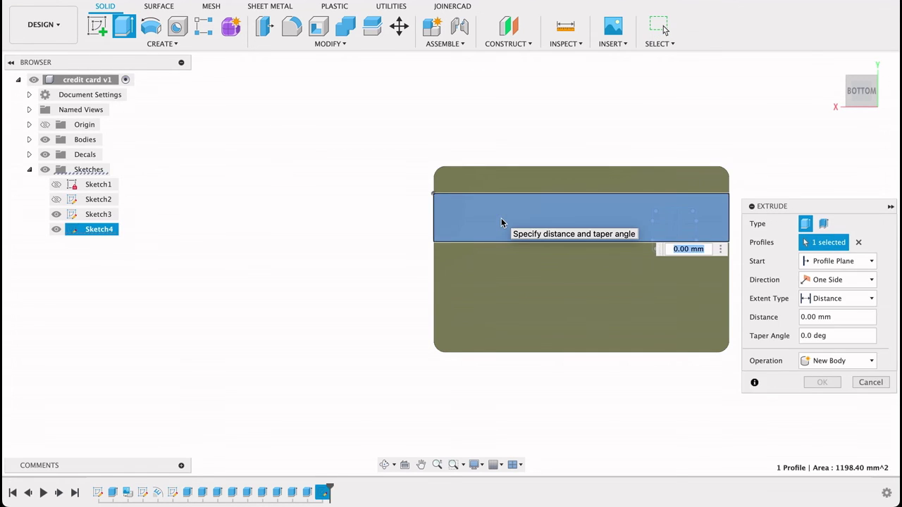
pyautogui.write('0,')
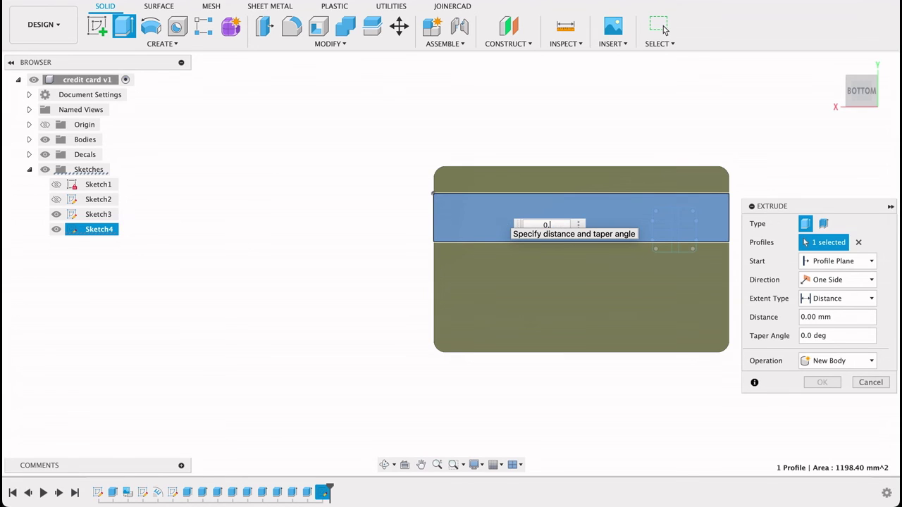
pyautogui.write('01')
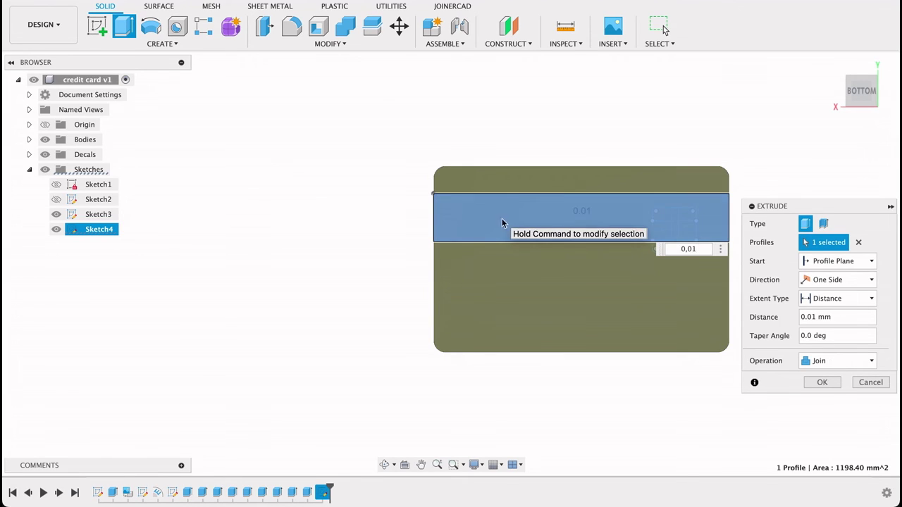
pyautogui.click(831, 362)
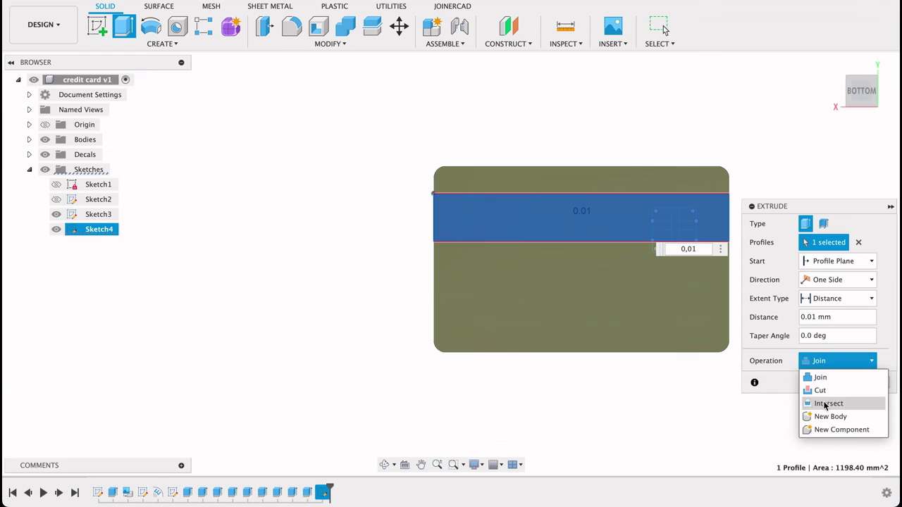
pyautogui.click(828, 415)
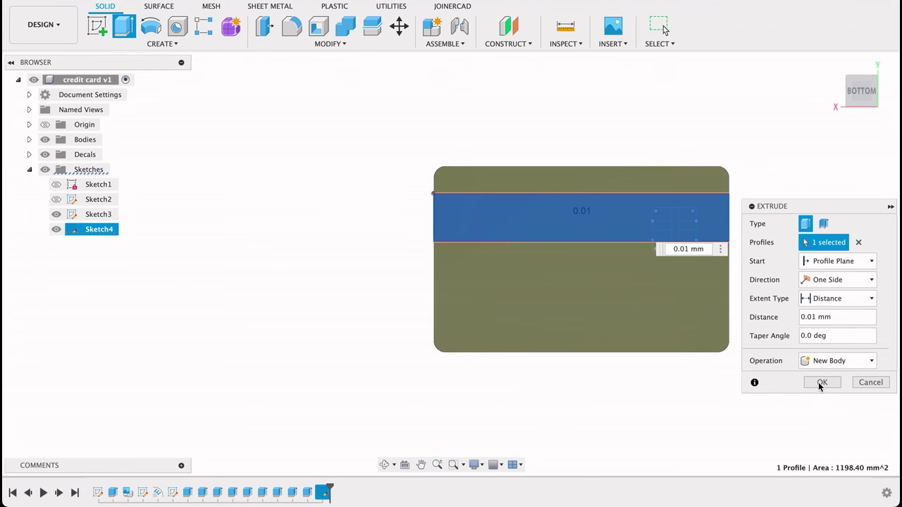
pyautogui.click(820, 382)
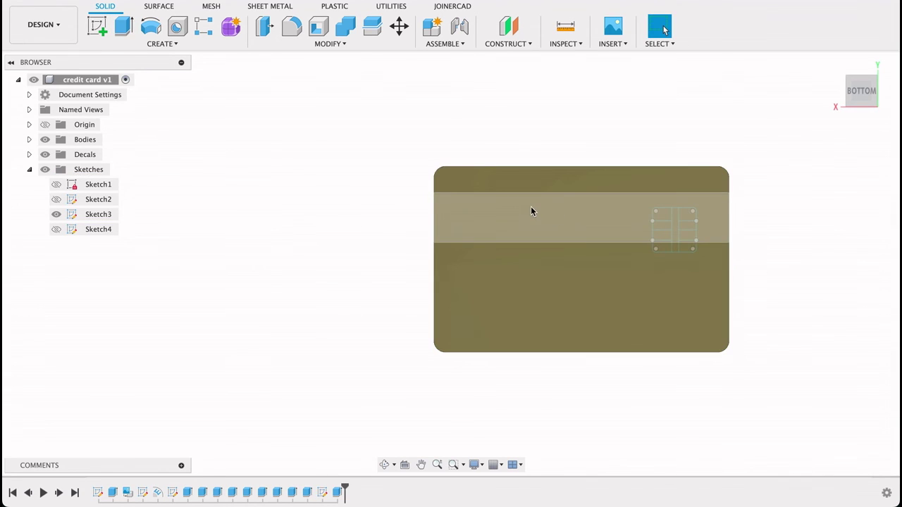
# Open the stripe's appearance settings and search the library for black materials
pyautogui.rightClick(534, 213)
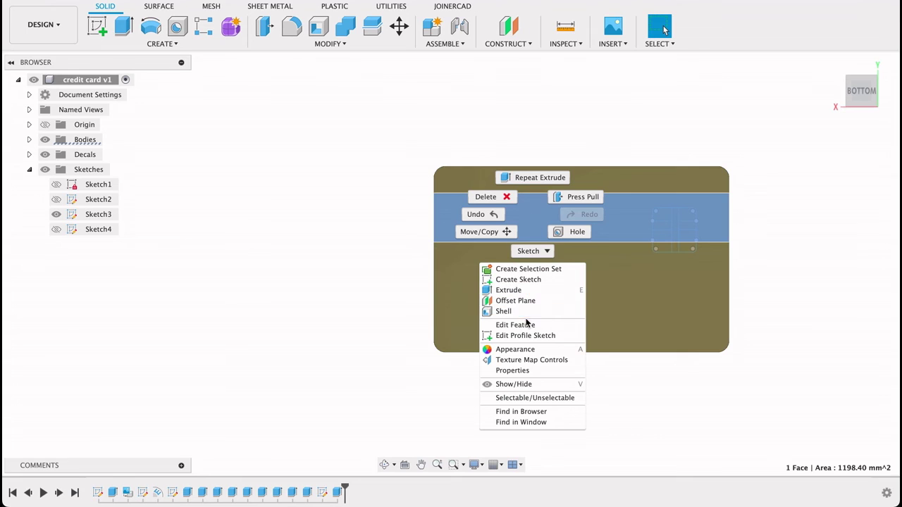
pyautogui.click(524, 347)
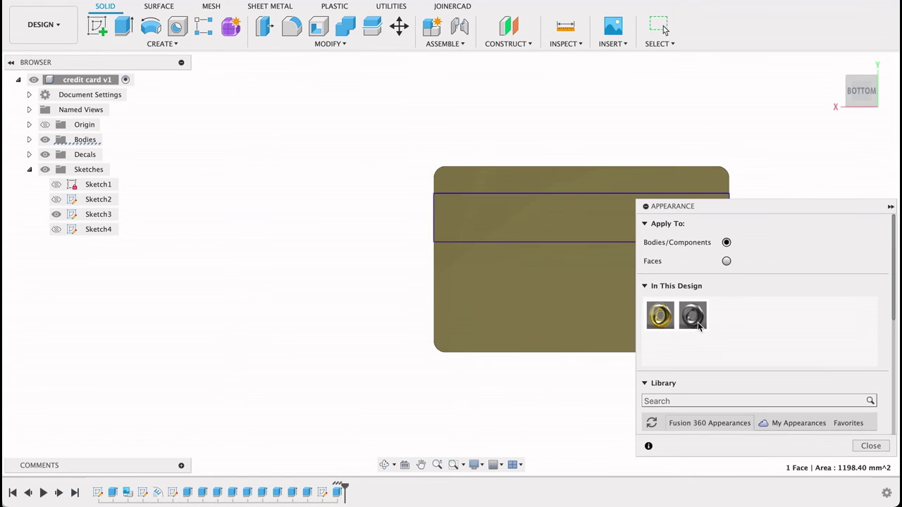
pyautogui.click(695, 400)
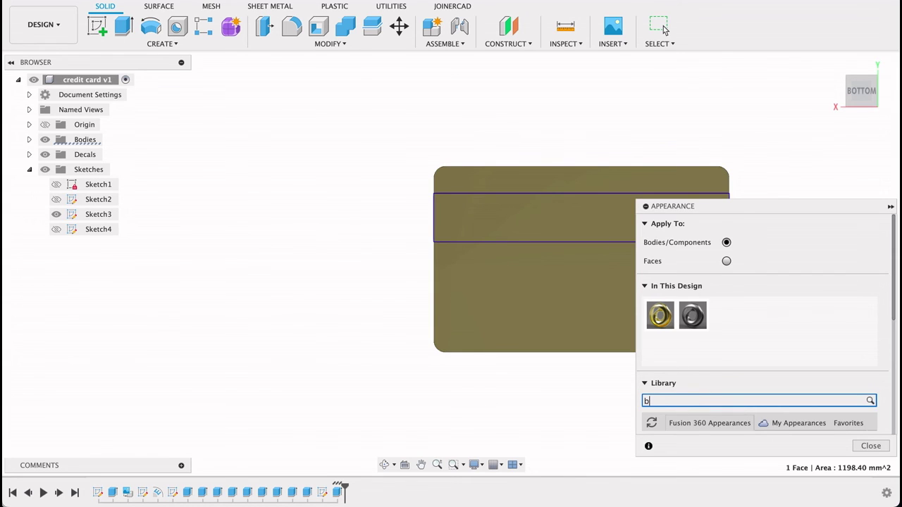
pyautogui.press('Return')
pyautogui.scroll(-3, 743, 384)
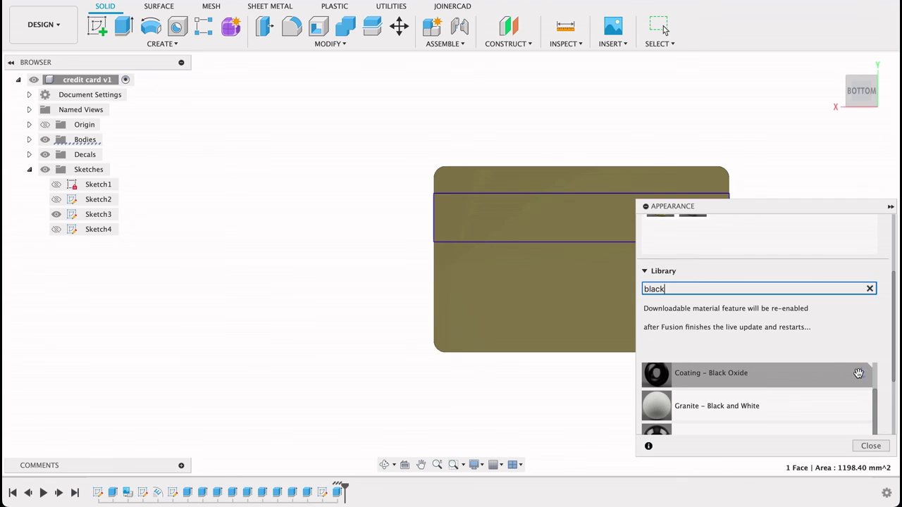
pyautogui.click(858, 373)
# Apply Plastic – Glossy (Black) to the stripe and hide Sketch3's chip outlines
pyautogui.scroll(-3, 757, 374)
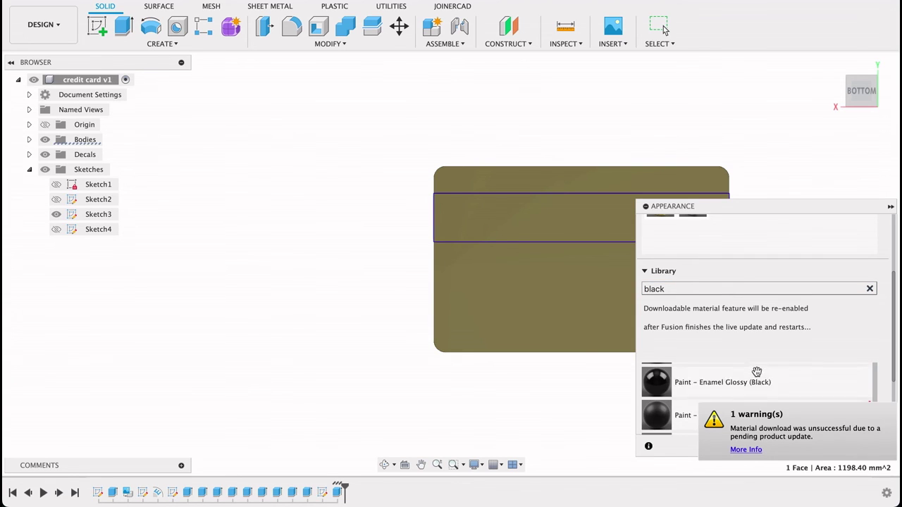
pyautogui.moveTo(893, 315); pyautogui.dragTo(891, 358)
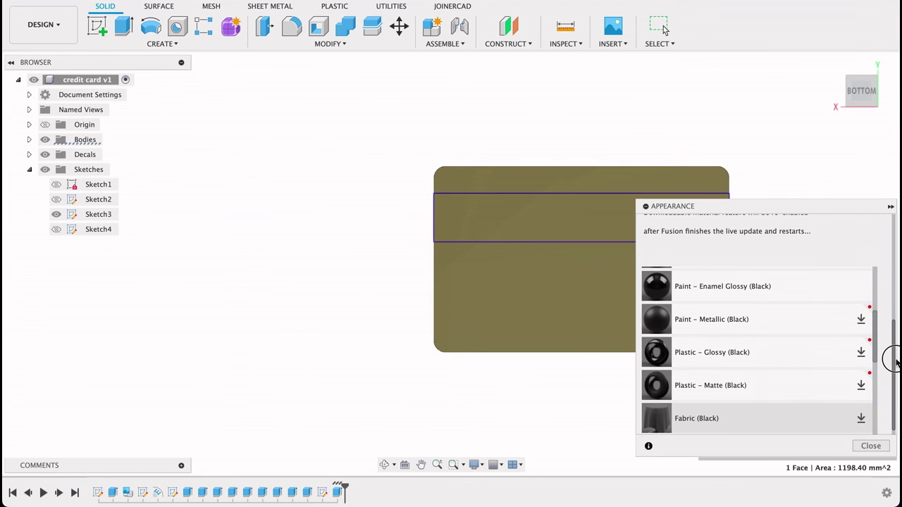
pyautogui.click(860, 352)
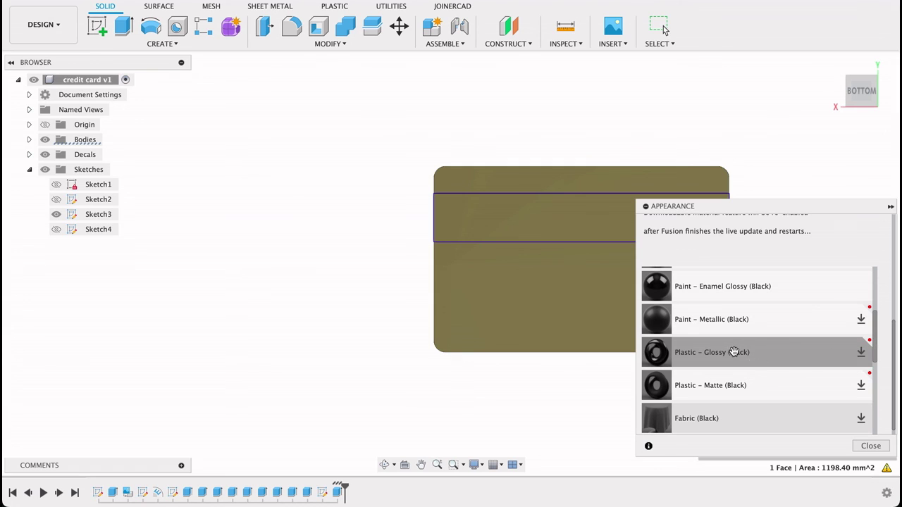
pyautogui.moveTo(734, 351); pyautogui.dragTo(569, 224)
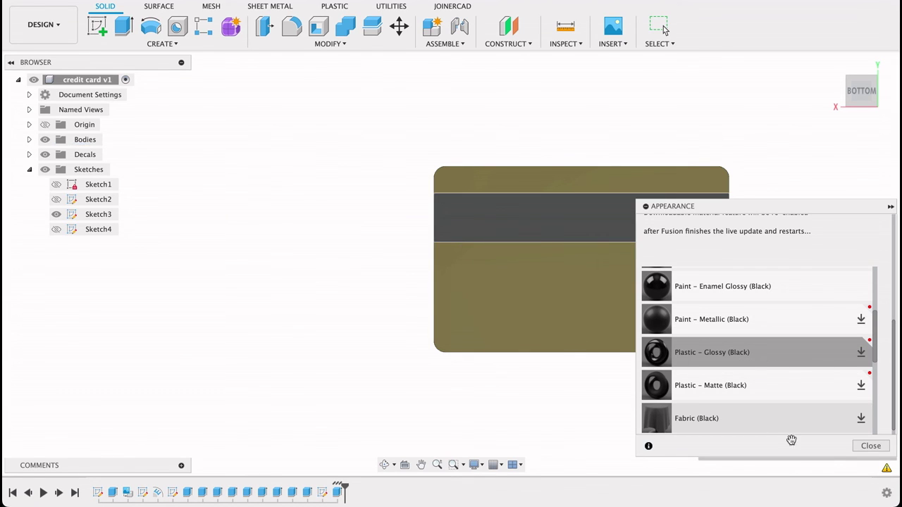
pyautogui.click(871, 446)
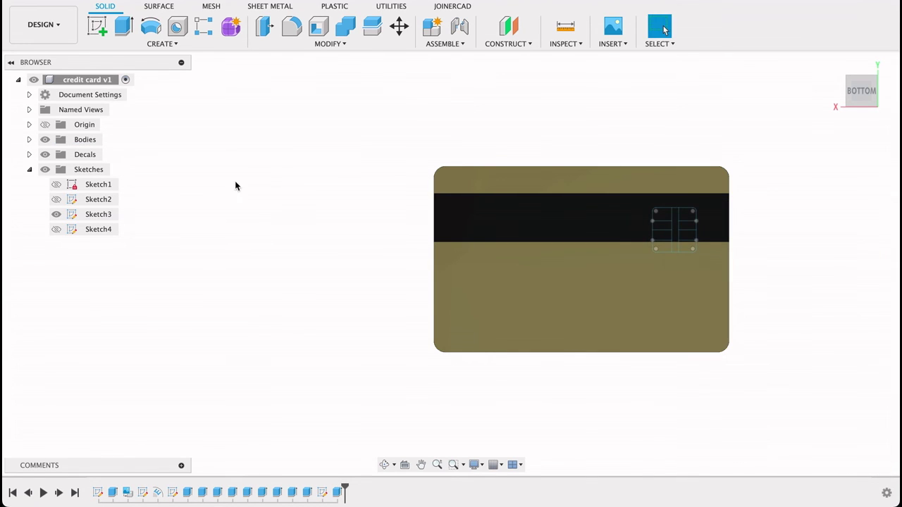
pyautogui.click(57, 214)
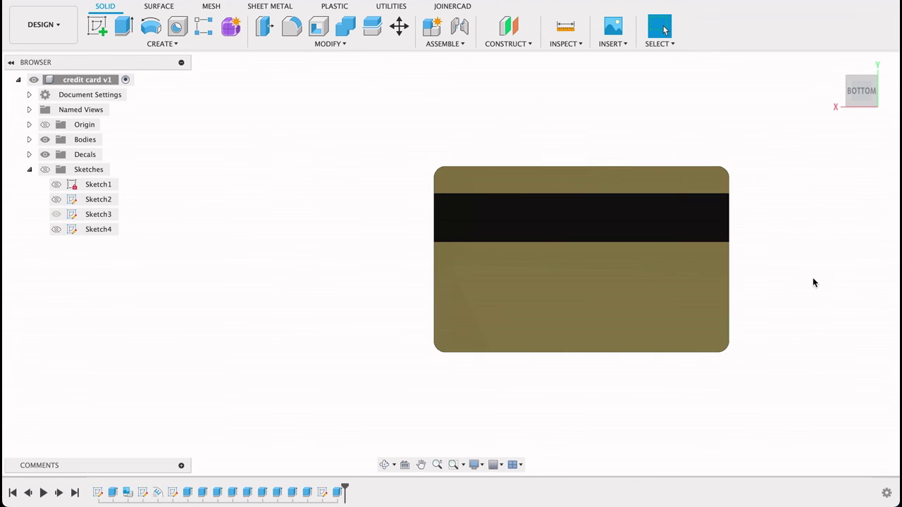
# Orbit via an isometric view, then settle on a centred top view of the card's front
pyautogui.moveTo(789, 282)
pyautogui.keyDown('shift'); pyautogui.mouseDown(button='middle')
pyautogui.moveTo(603, 281)
pyautogui.moveTo(838, 294)
pyautogui.moveTo(698, 274)
pyautogui.moveTo(853, 94)
pyautogui.mouseUp(button='middle'); pyautogui.keyUp('shift')
pyautogui.click(877, 83)
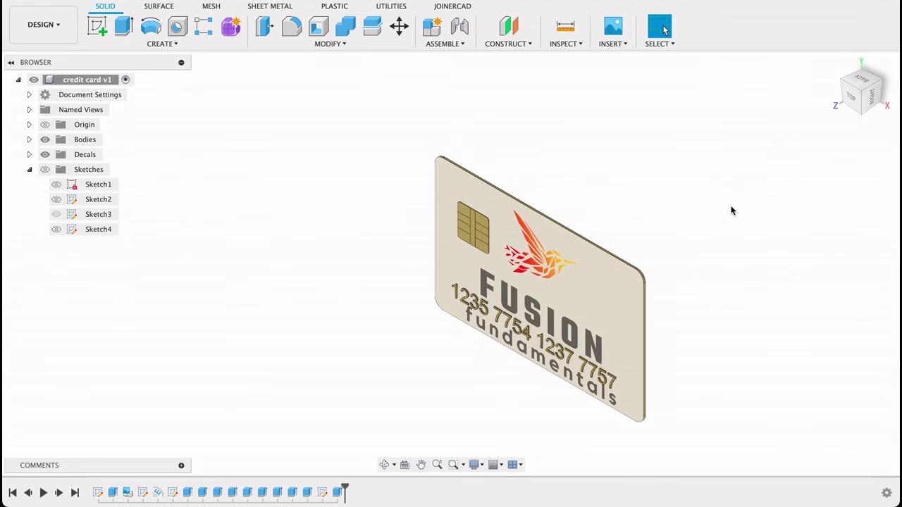
pyautogui.keyDown('shift'); pyautogui.moveTo(723, 268); pyautogui.dragTo(771, 226, button='middle'); pyautogui.keyUp('shift')
pyautogui.moveTo(770, 226); pyautogui.dragTo(763, 247)
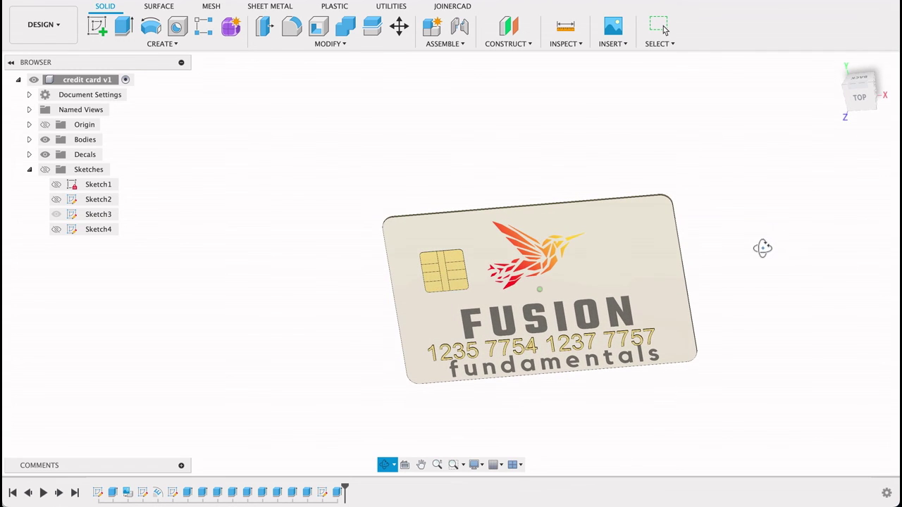
pyautogui.press('Escape')
pyautogui.click(858, 97)
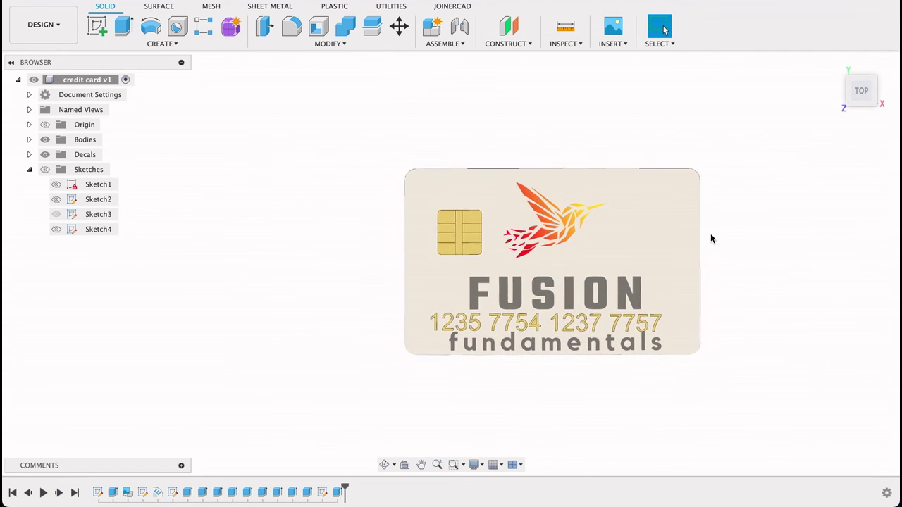
pyautogui.moveTo(827, 230); pyautogui.dragTo(779, 231, button='middle')
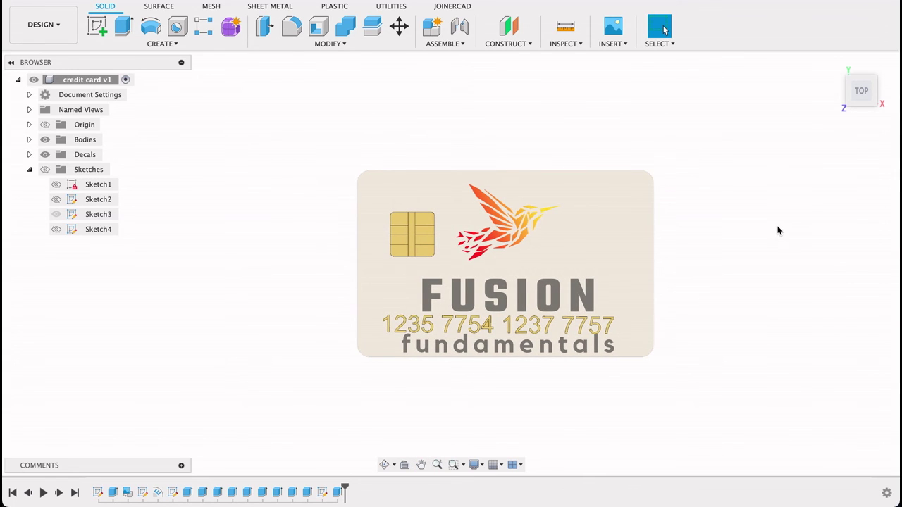